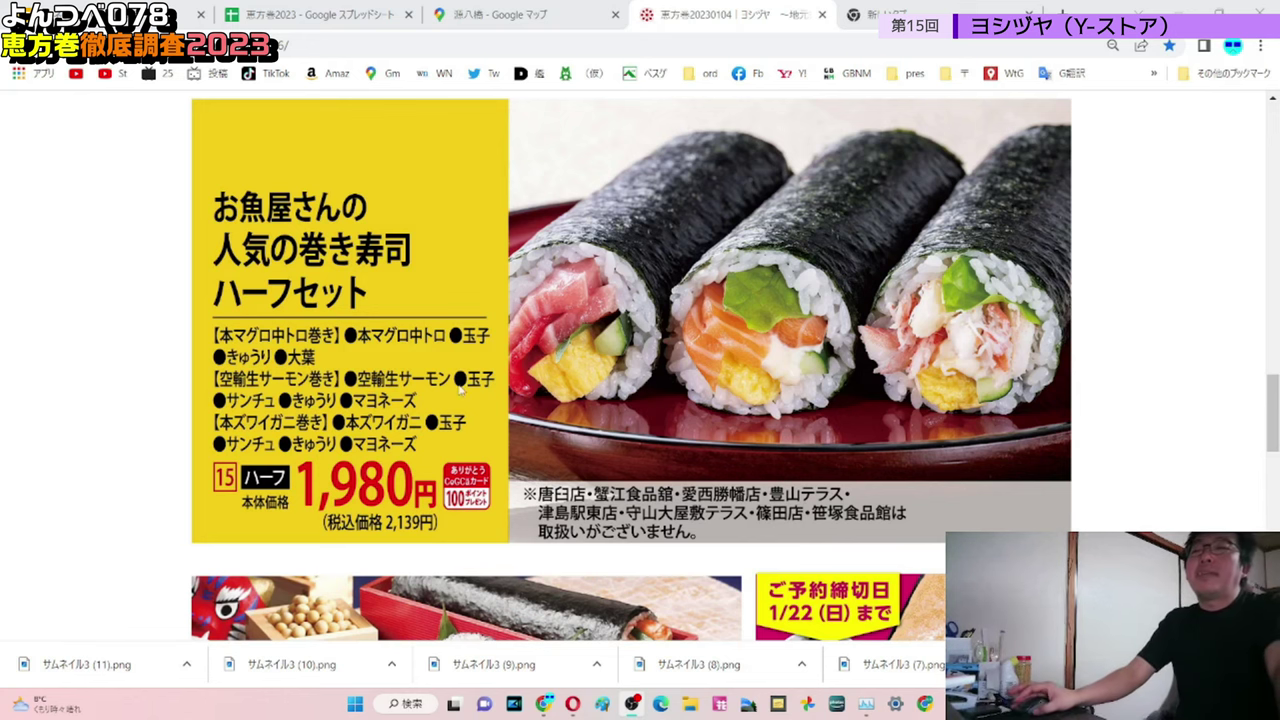
Step: Examine the rest of the ヨシヅヤ ehomaki page, covering the half set, なだ万海の幸 恵方巻, マダムシンコ rolls and reservation details
scroll(491, 323, down, 1)
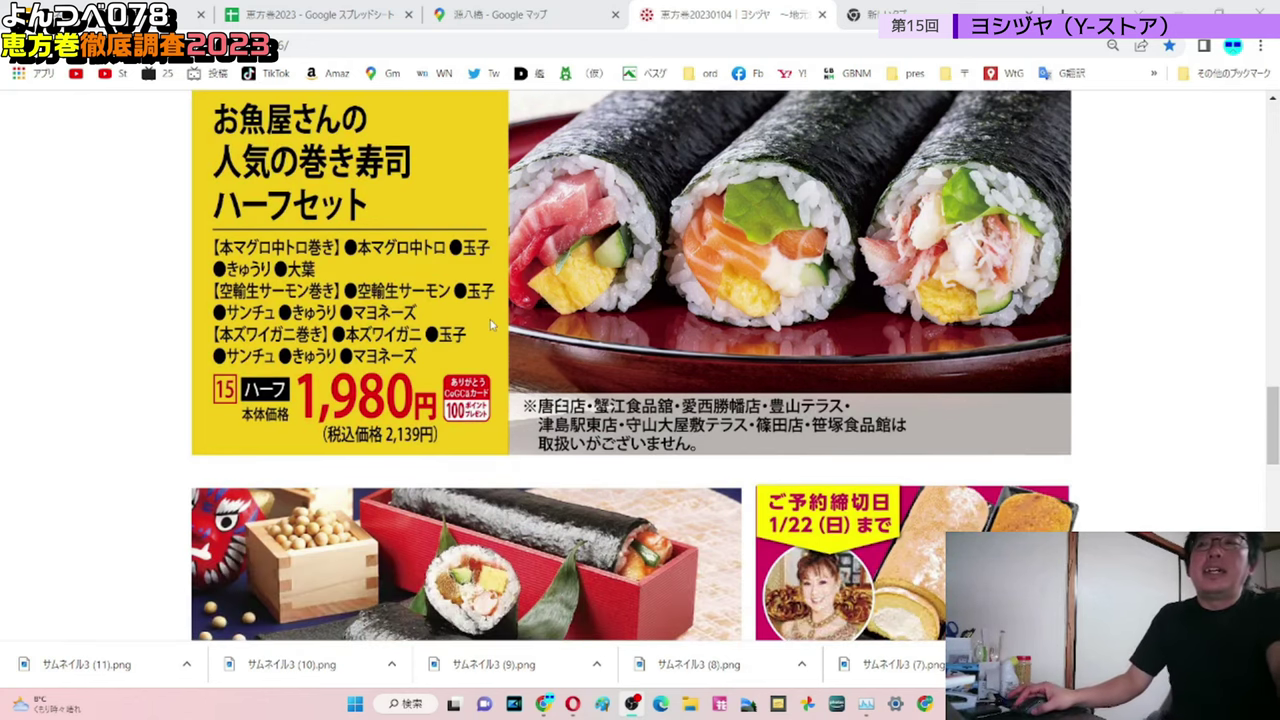
scroll(490, 319, down, 2)
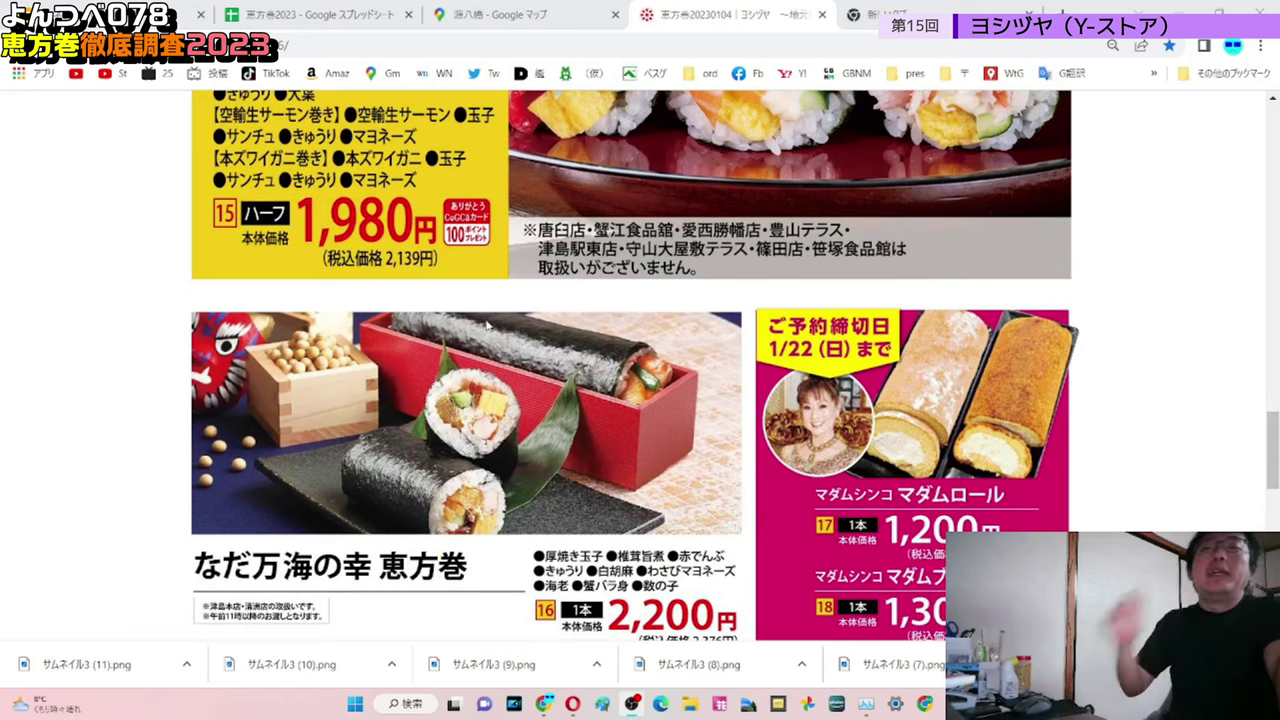
scroll(432, 372, down, 1)
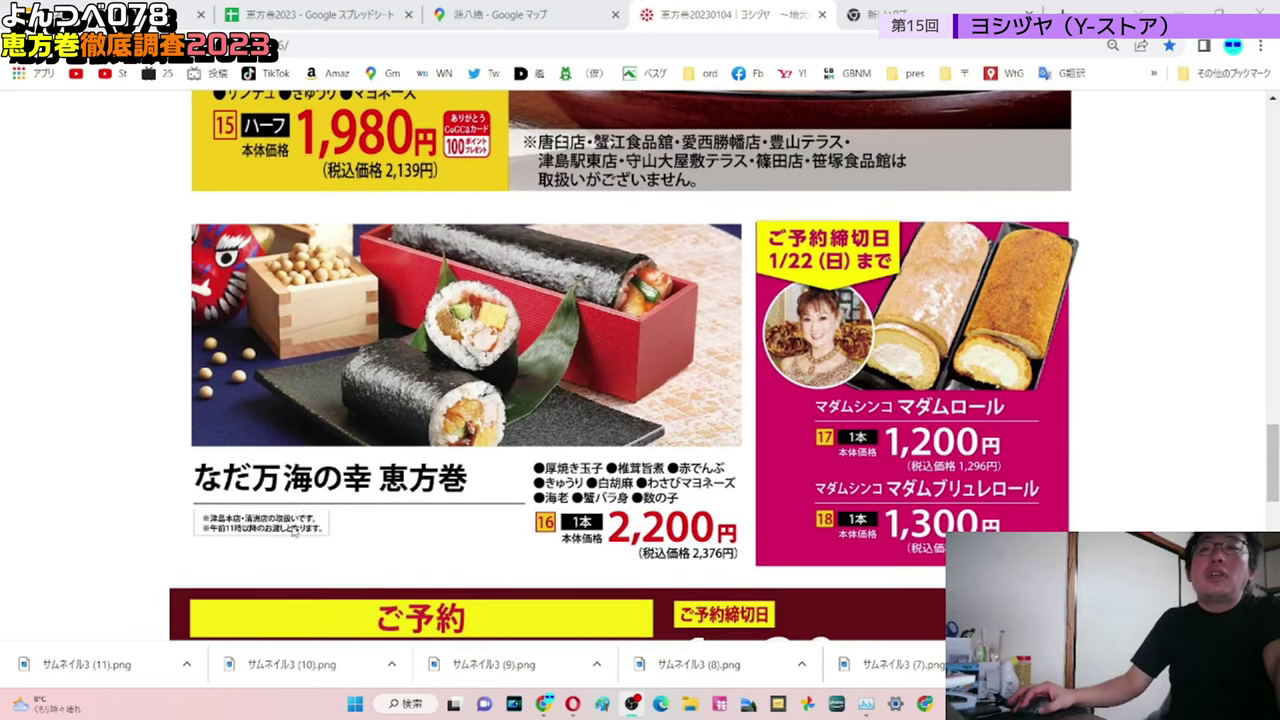
scroll(297, 529, down, 1)
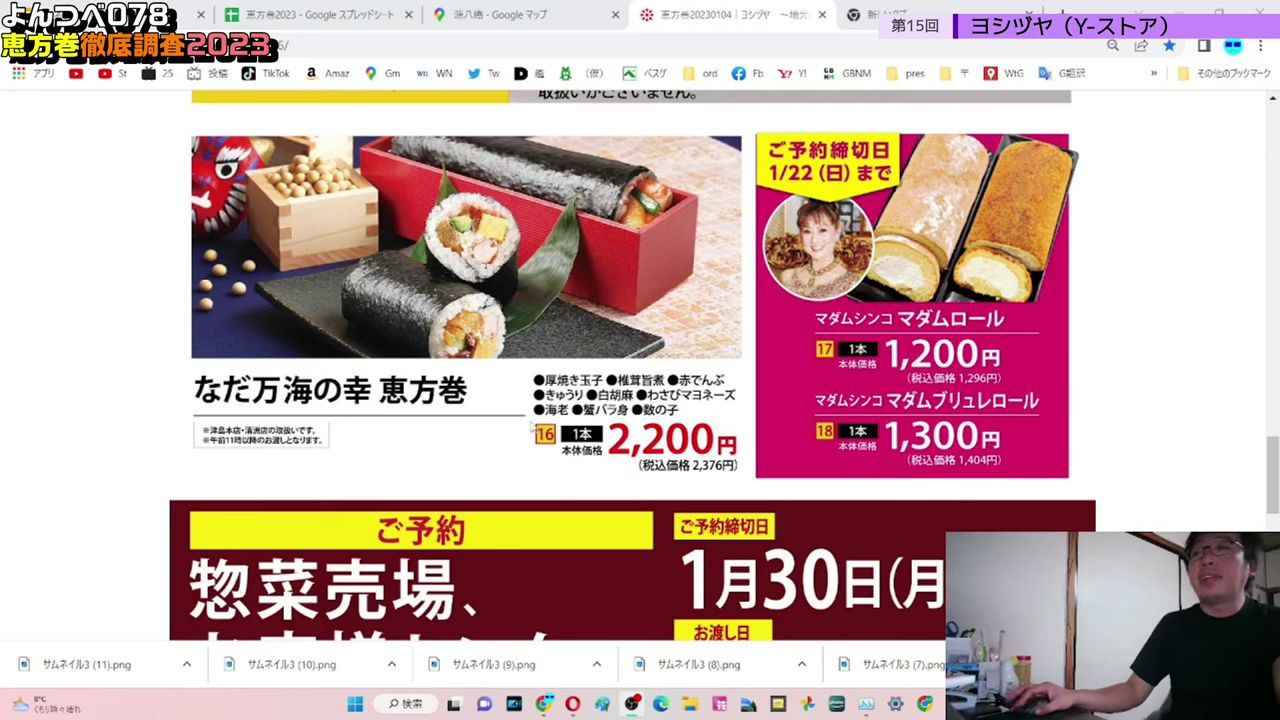
scroll(531, 425, up, 1)
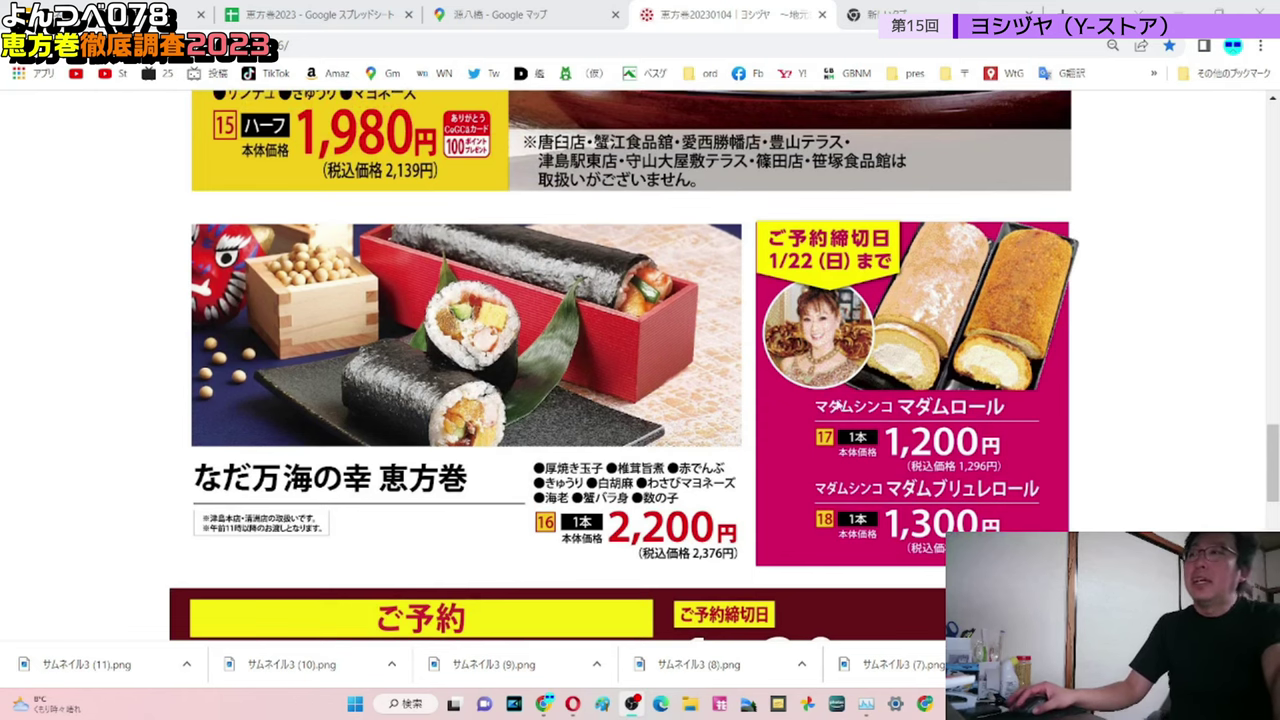
scroll(1036, 362, down, 1)
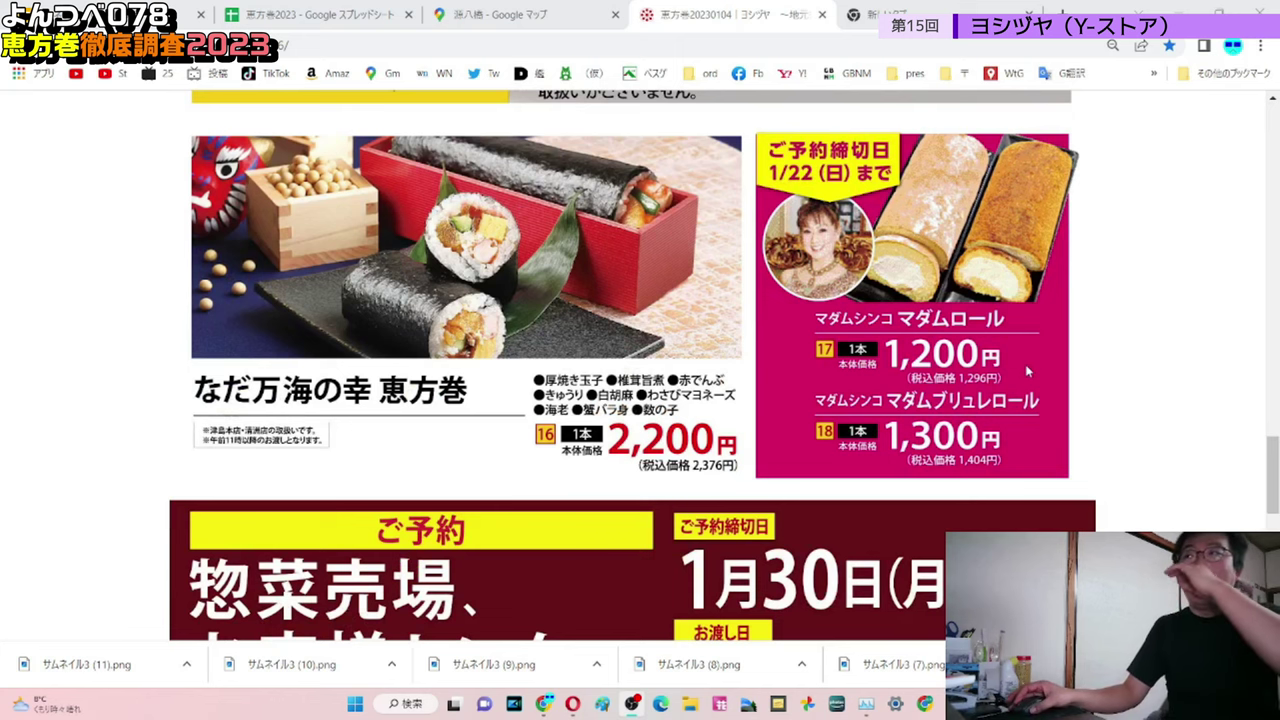
scroll(1027, 371, down, 2)
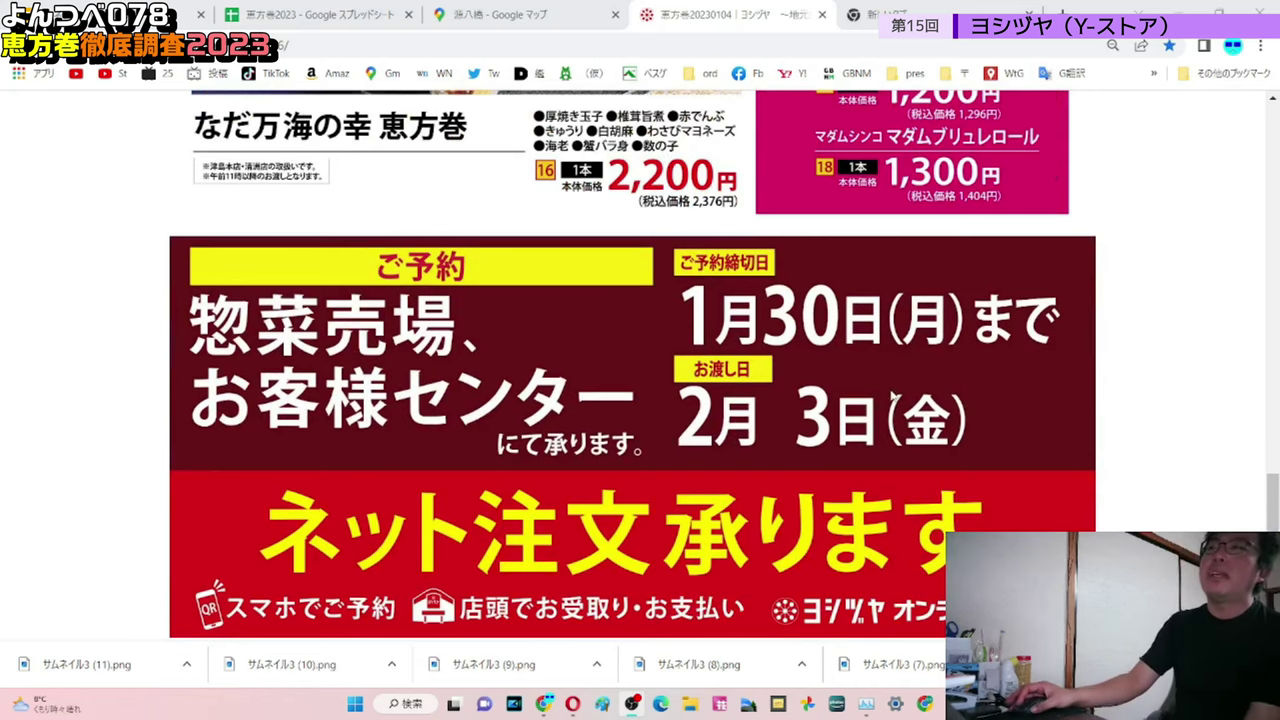
scroll(886, 375, down, 2)
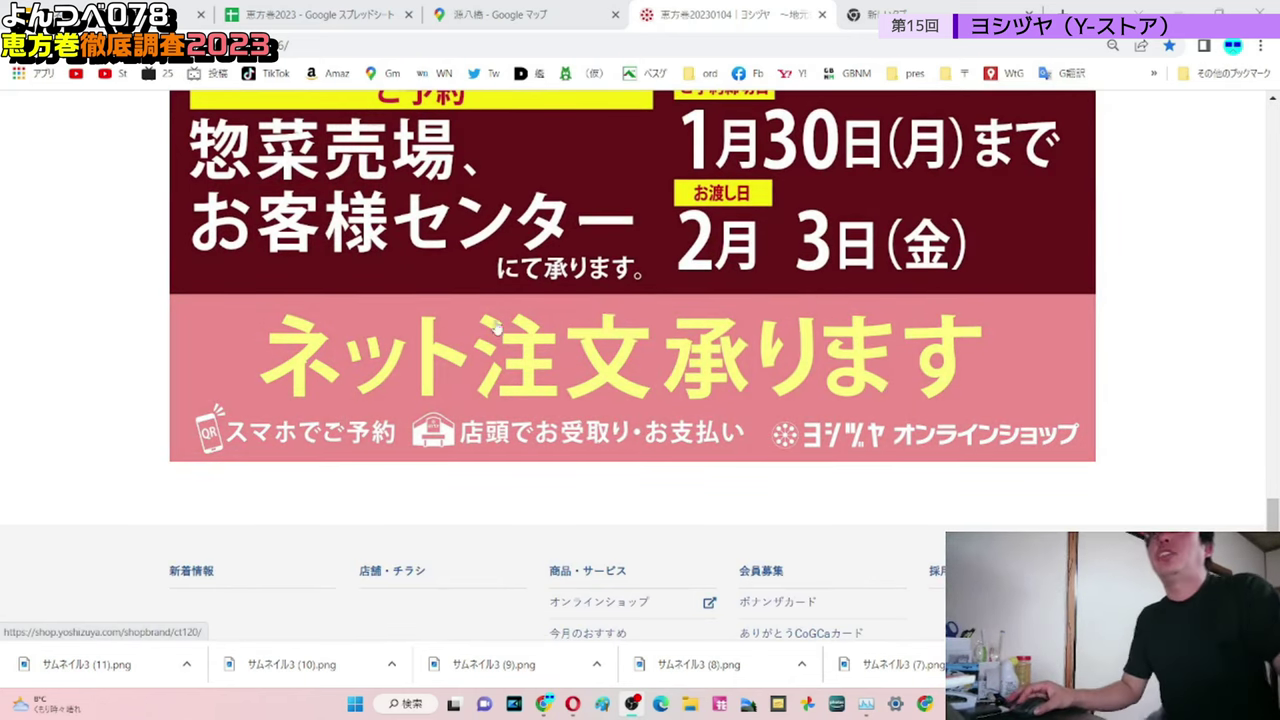
scroll(360, 212, up, 1)
scroll(357, 210, up, 8)
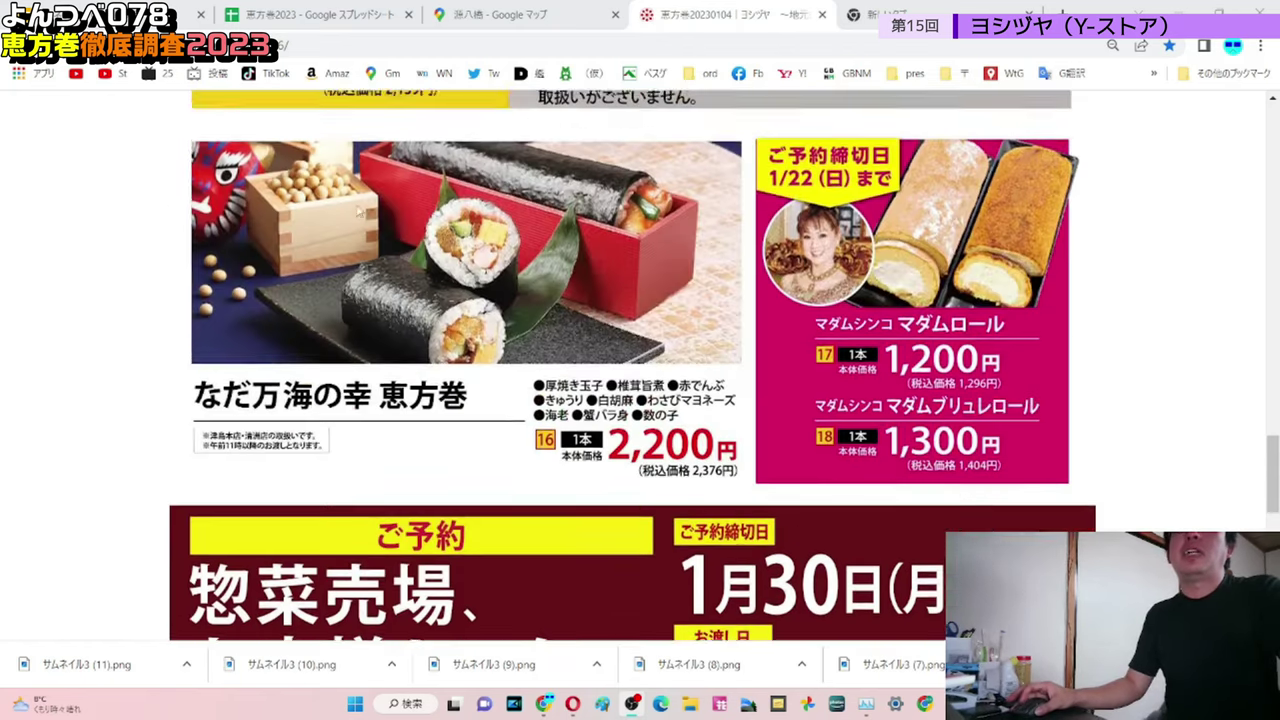
Step: Switch to the 恵方巻2023 spreadsheet and enter 16 as the item number for なだ万海の幸 恵方巻 on the ヨシヅヤ sheet
key(ctrl+2)
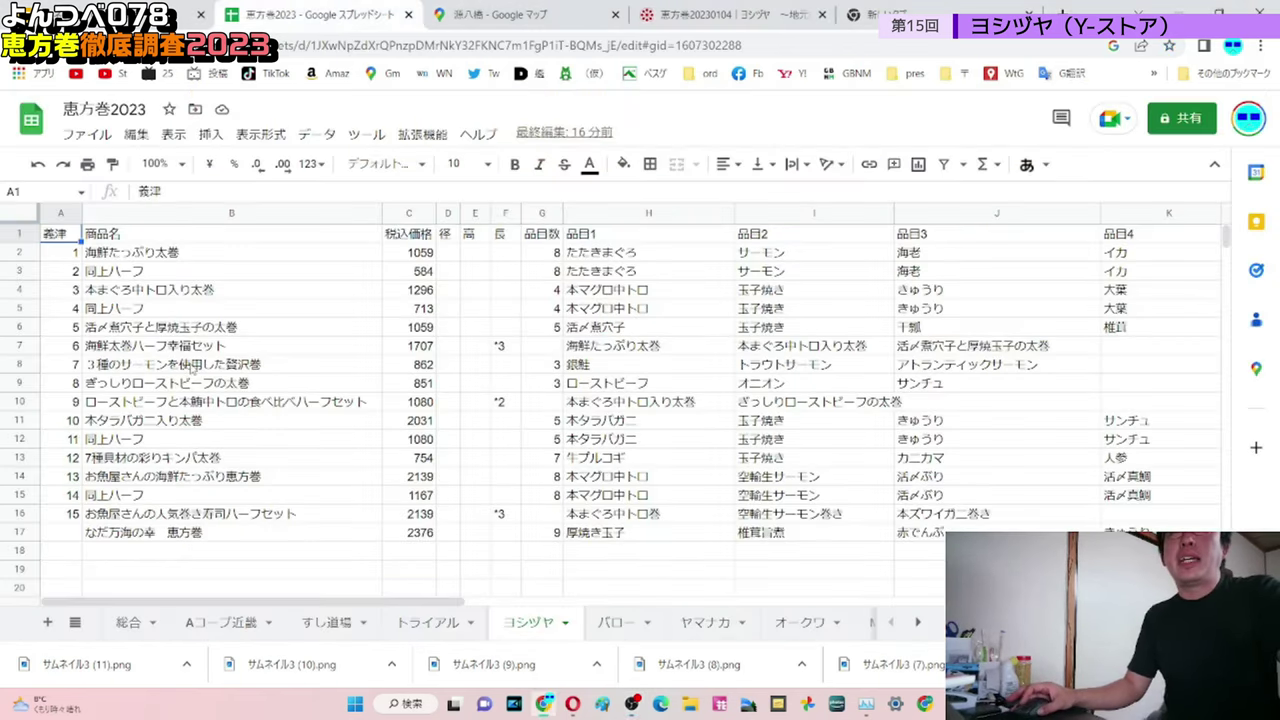
click(72, 536)
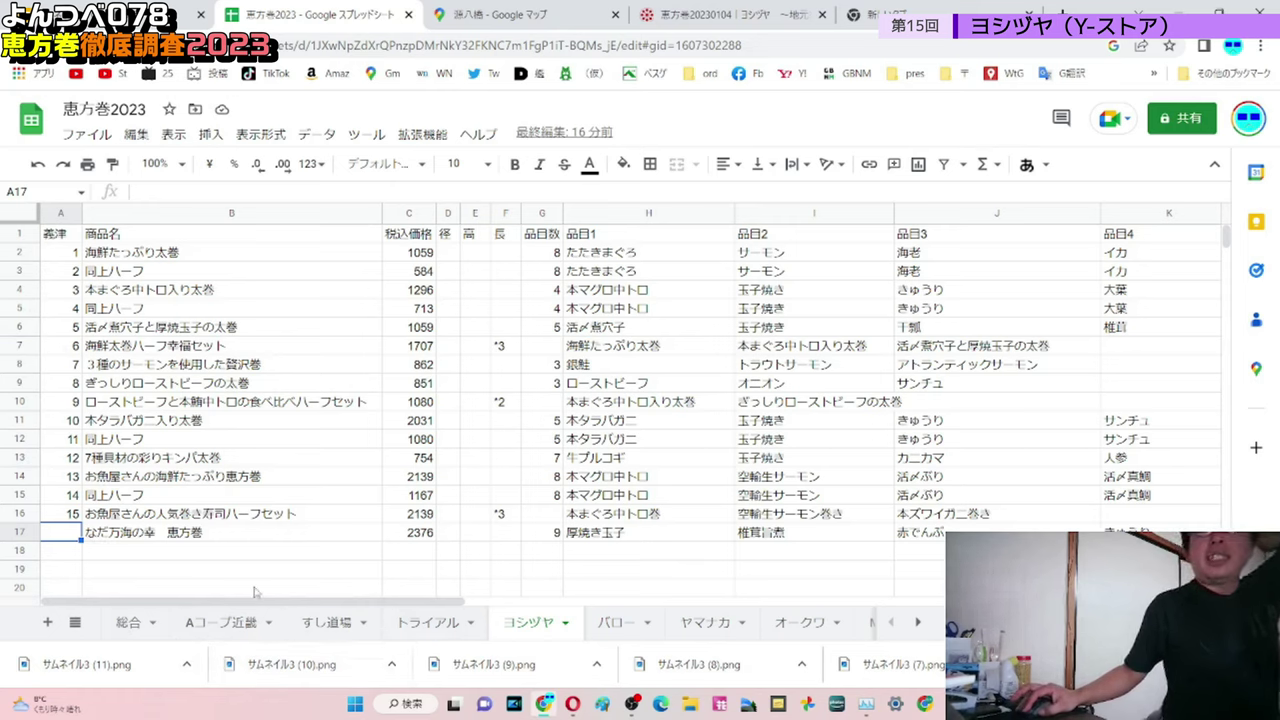
click(127, 622)
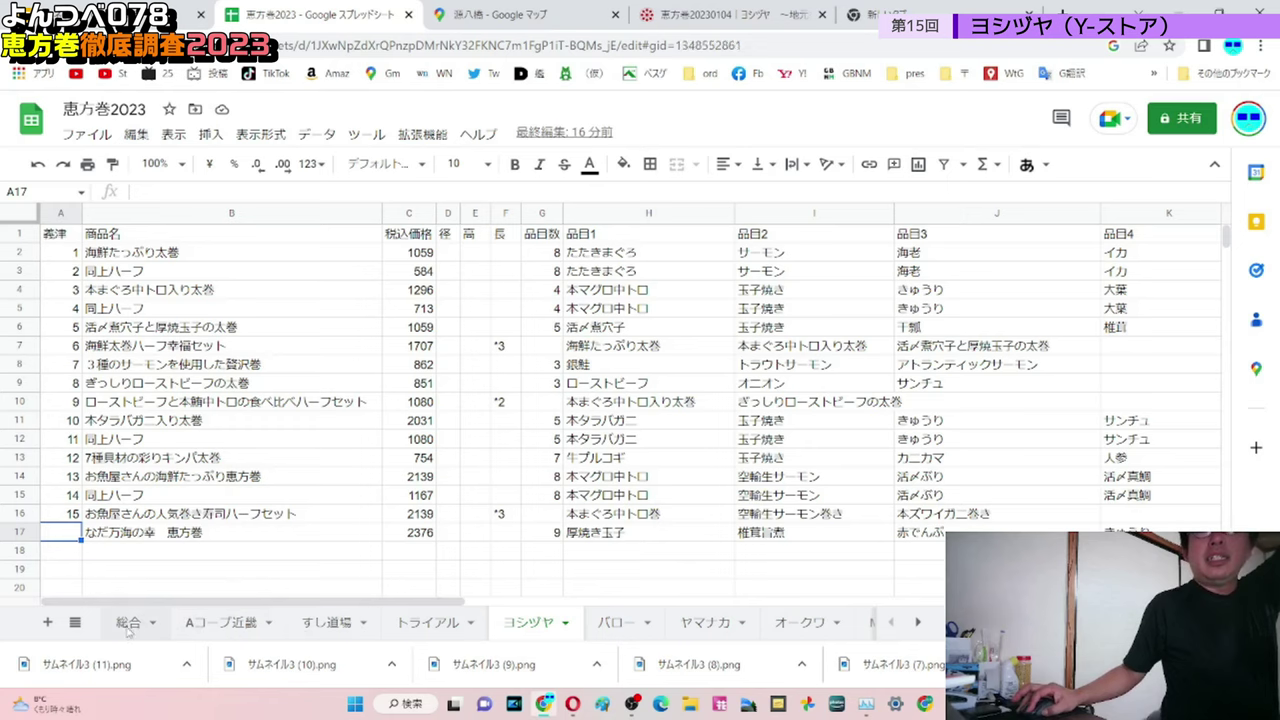
drag(900, 284, 914, 452)
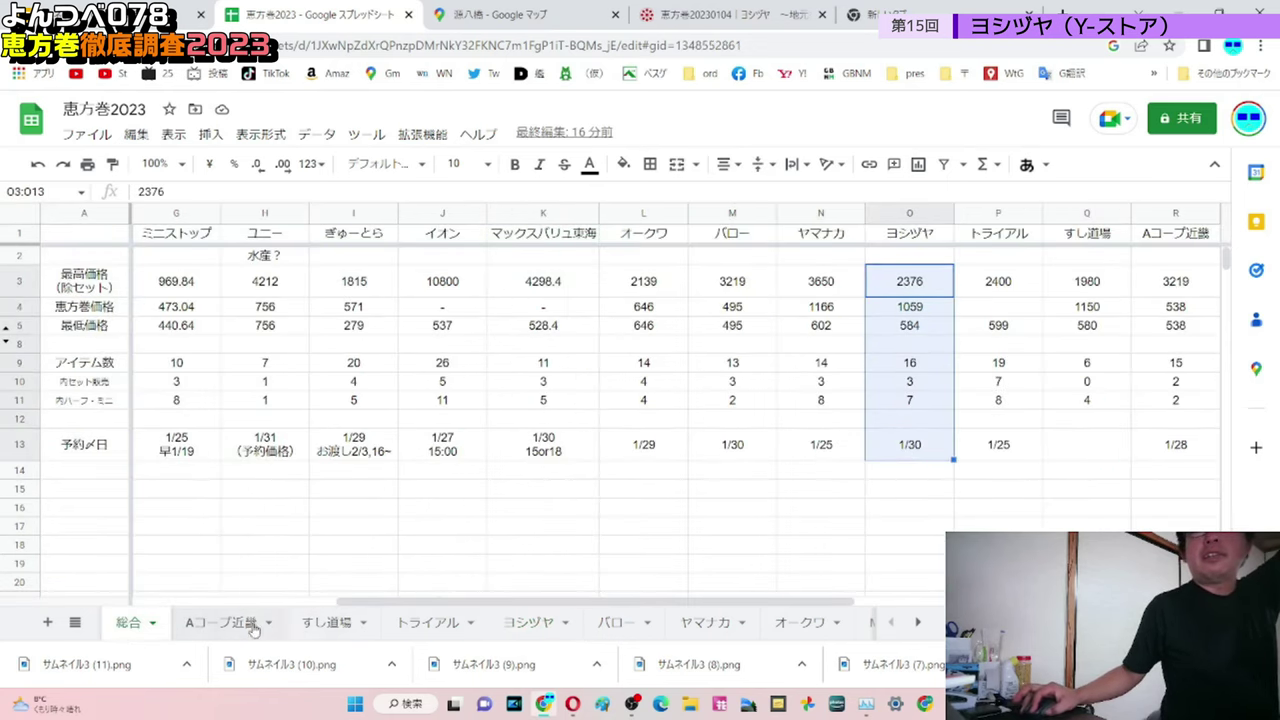
click(500, 623)
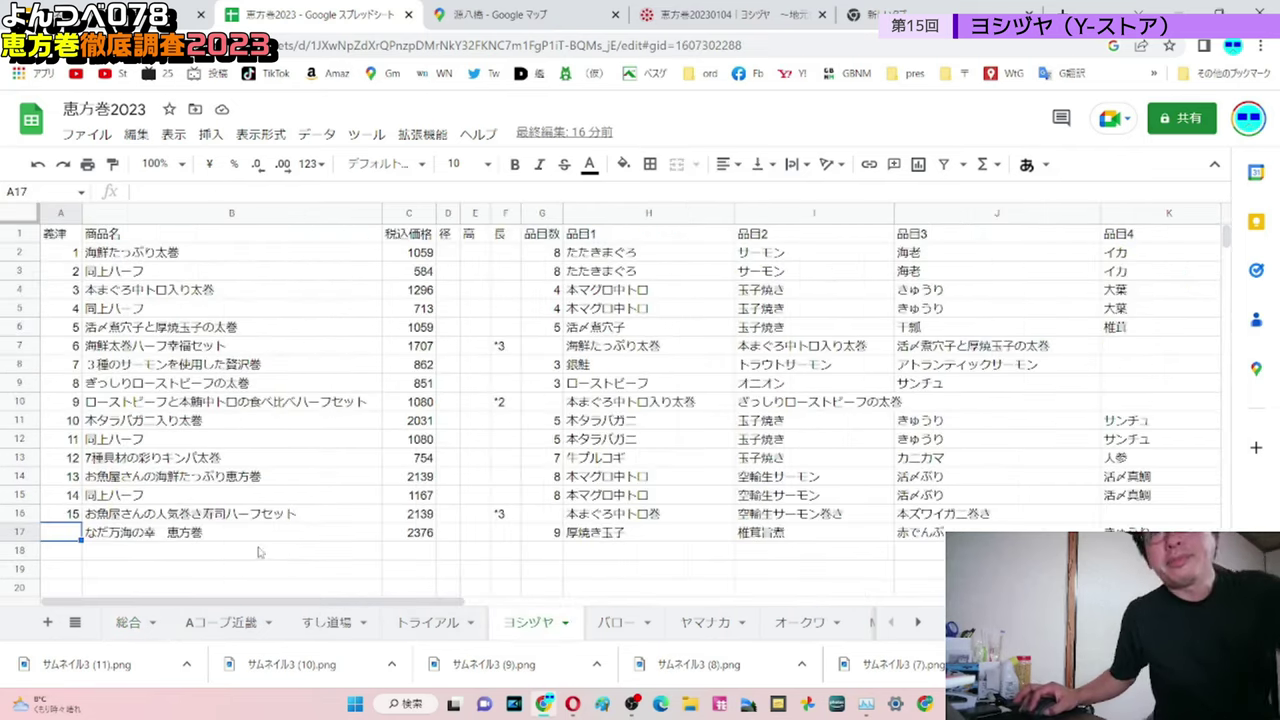
text(16)
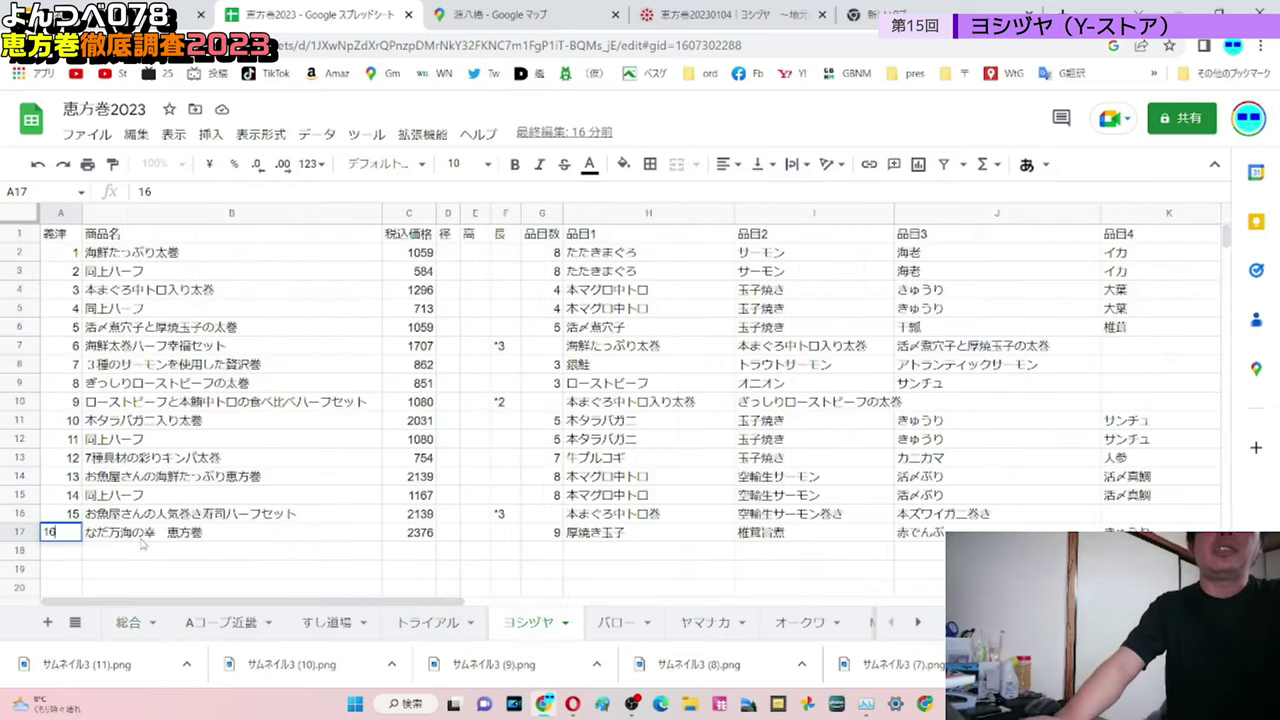
key(Return)
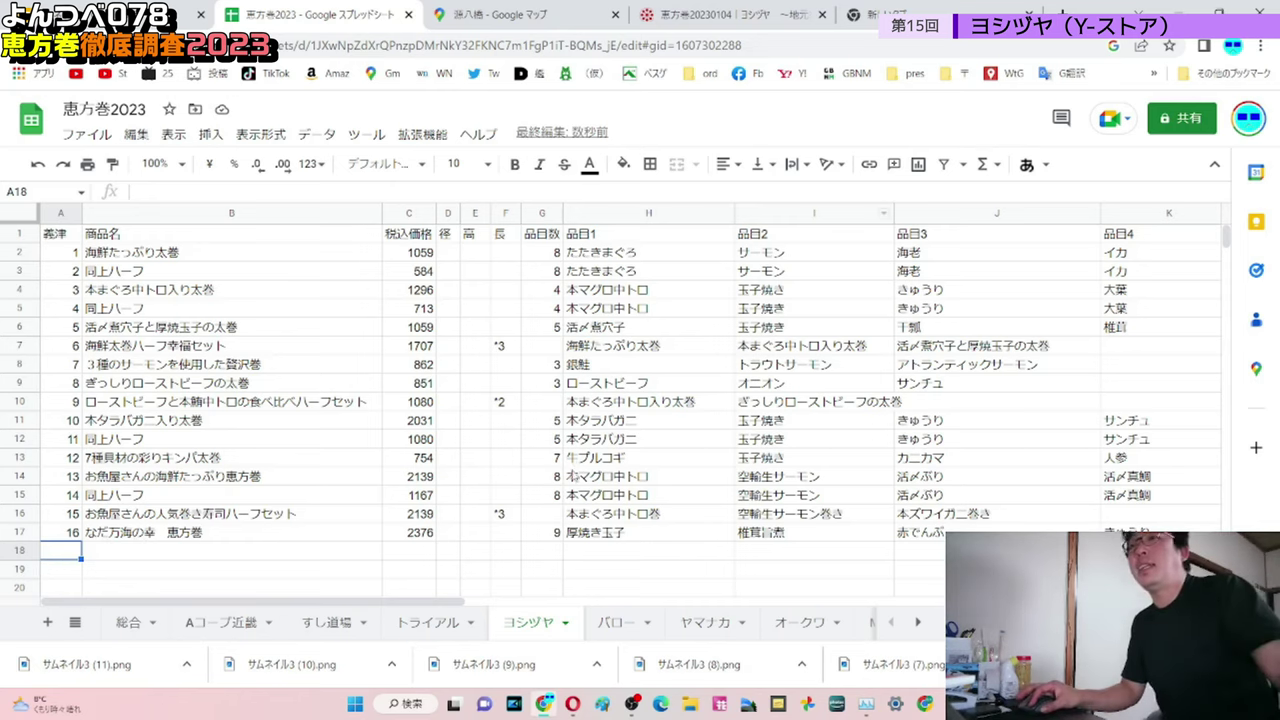
Step: Review the ingredient columns and product names of the rolls listed on the ヨシヅヤ sheet
drag(620, 420, 900, 480)
drag(810, 458, 1008, 495)
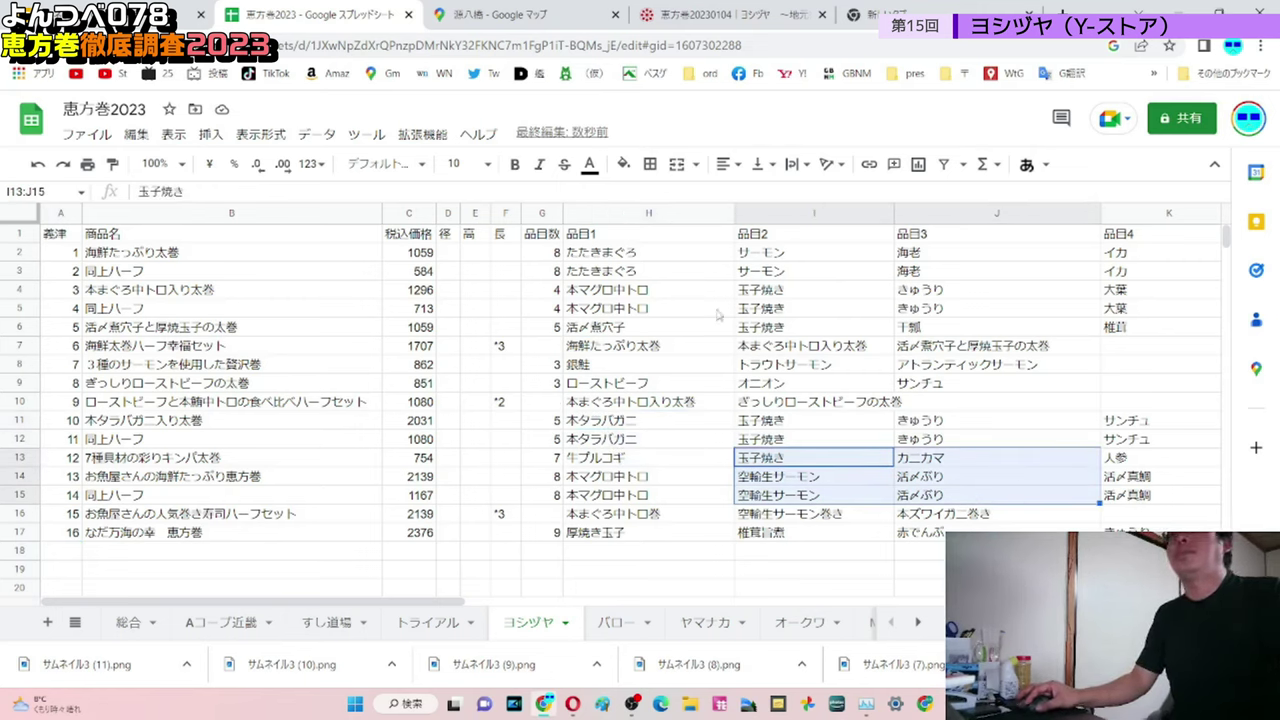
drag(648, 308, 1210, 312)
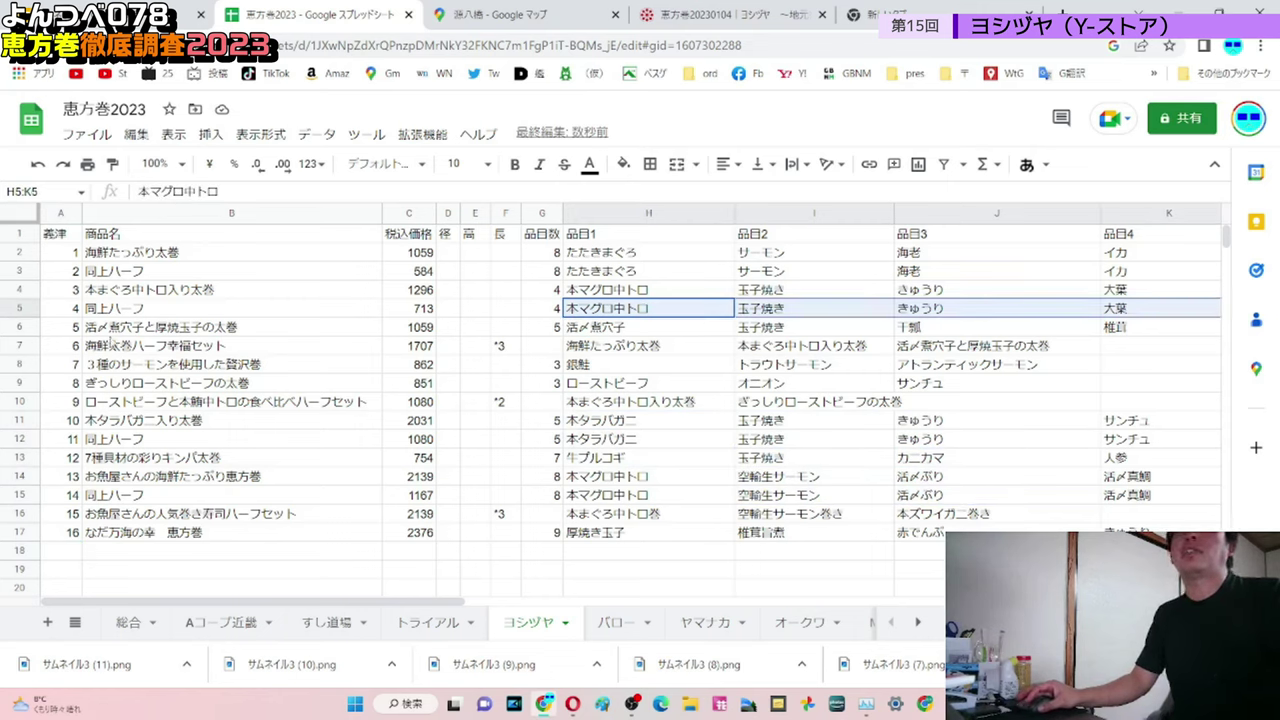
click(30, 272)
click(197, 383)
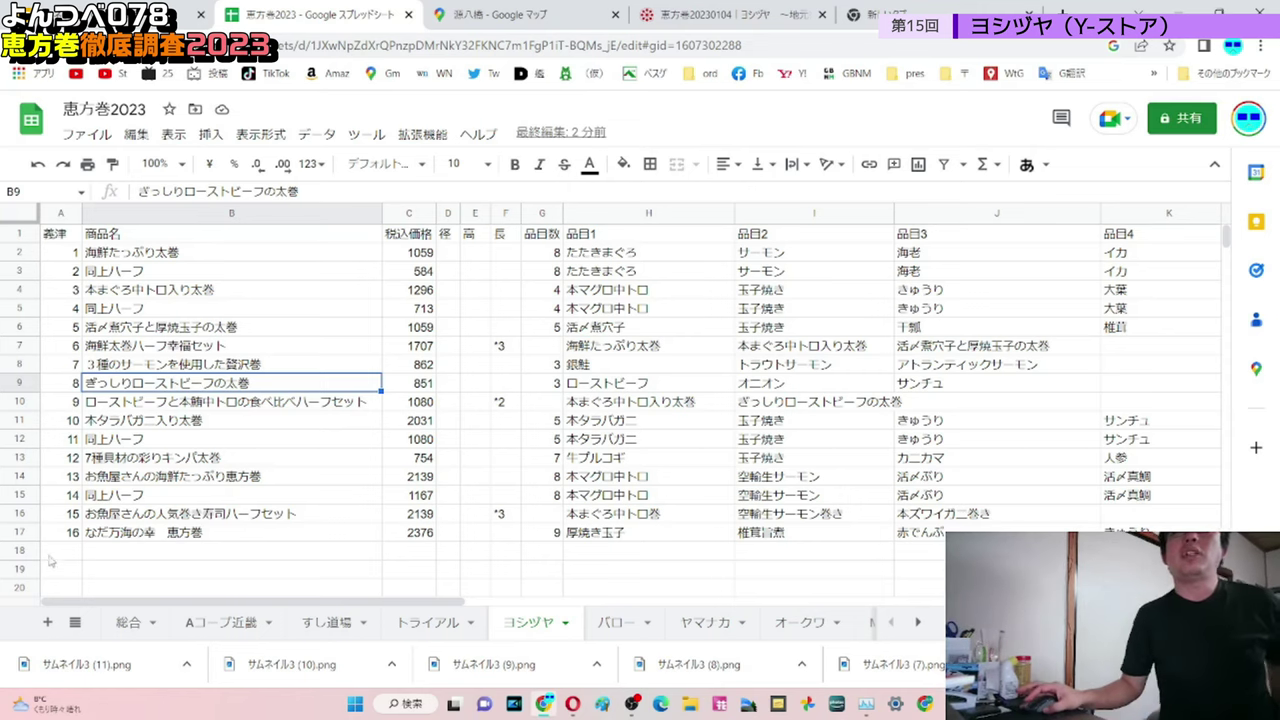
Step: Review ヨシヅヤ's prices, item counts and reservation deadline on the 総合 sheet
click(139, 627)
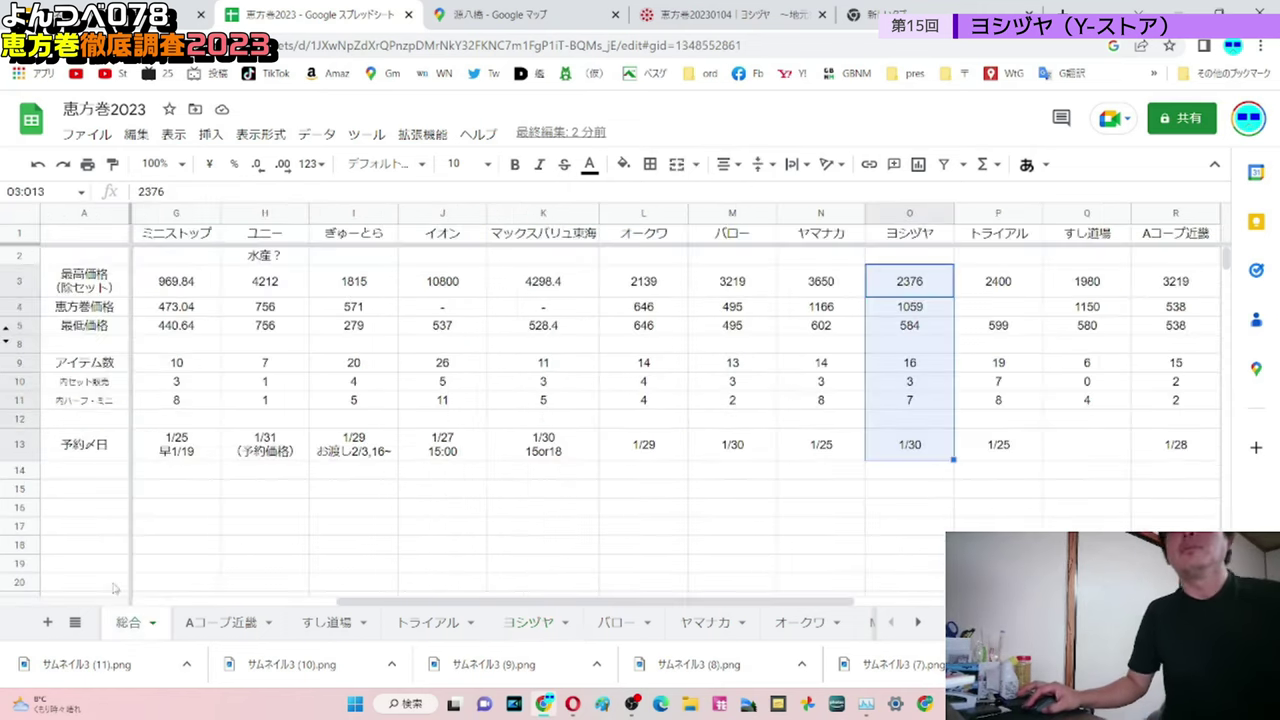
click(910, 365)
drag(901, 278, 916, 456)
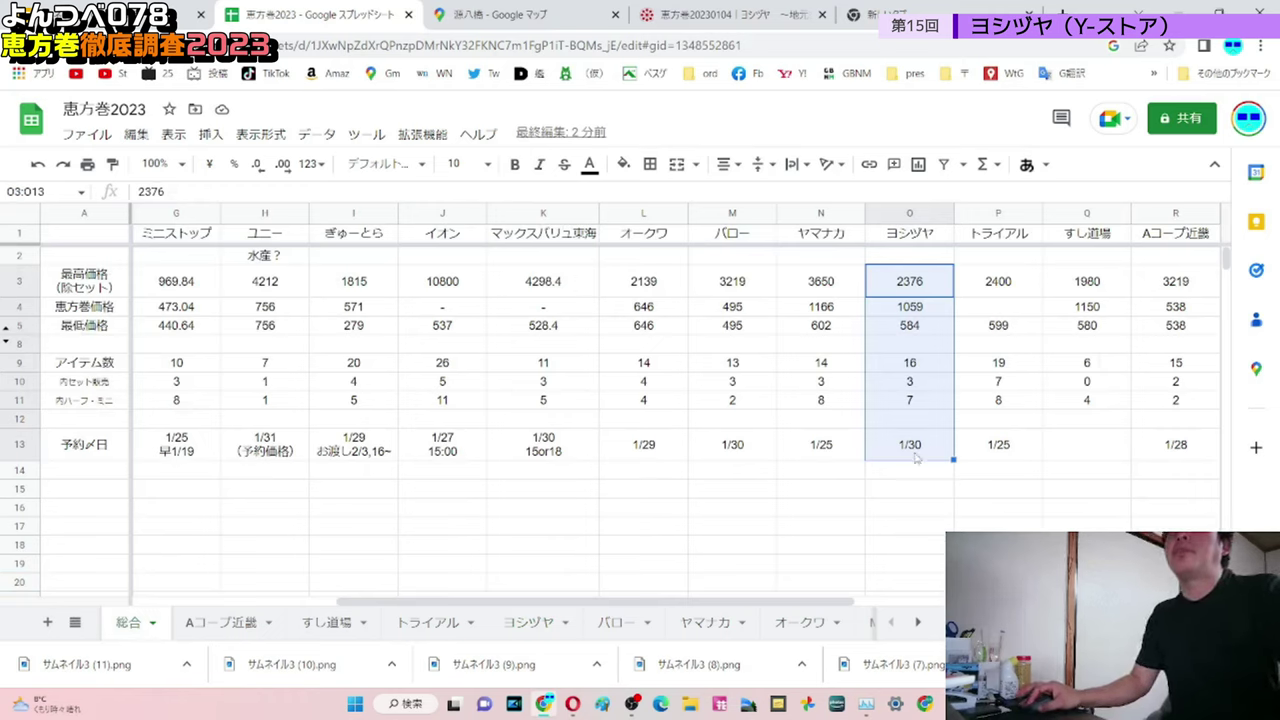
click(917, 493)
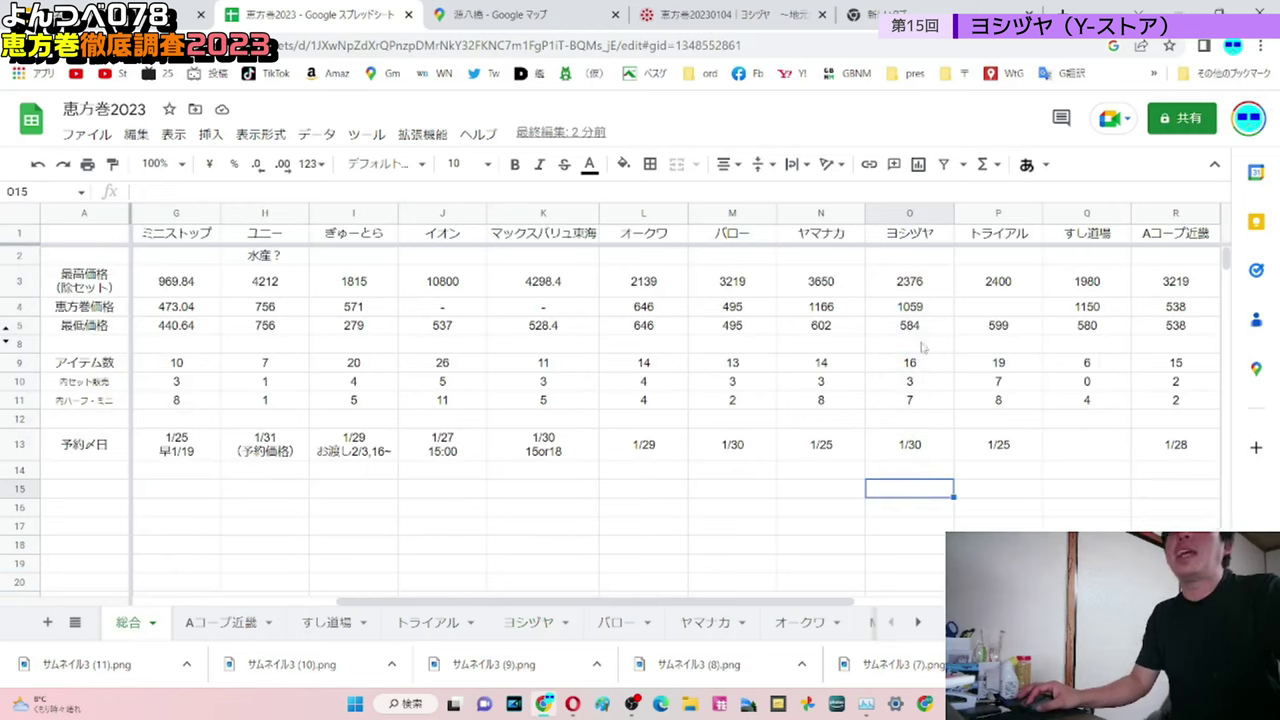
drag(918, 310, 917, 334)
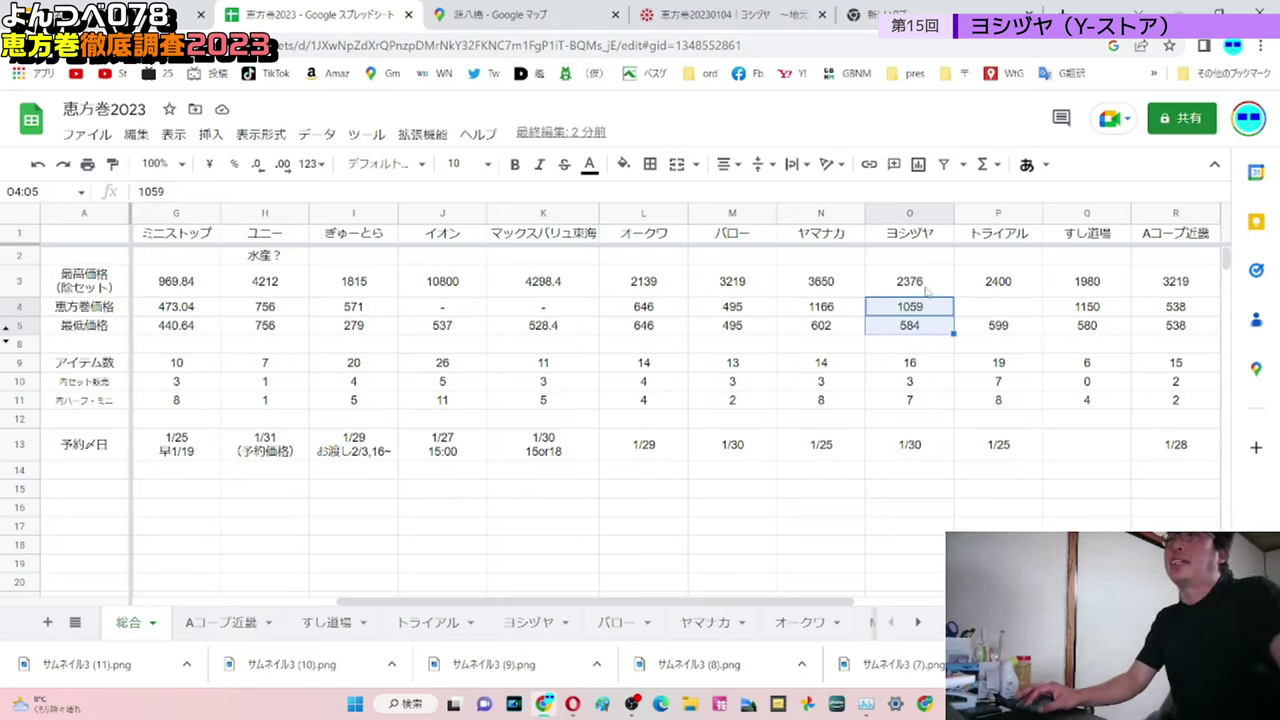
click(933, 404)
drag(920, 285, 933, 331)
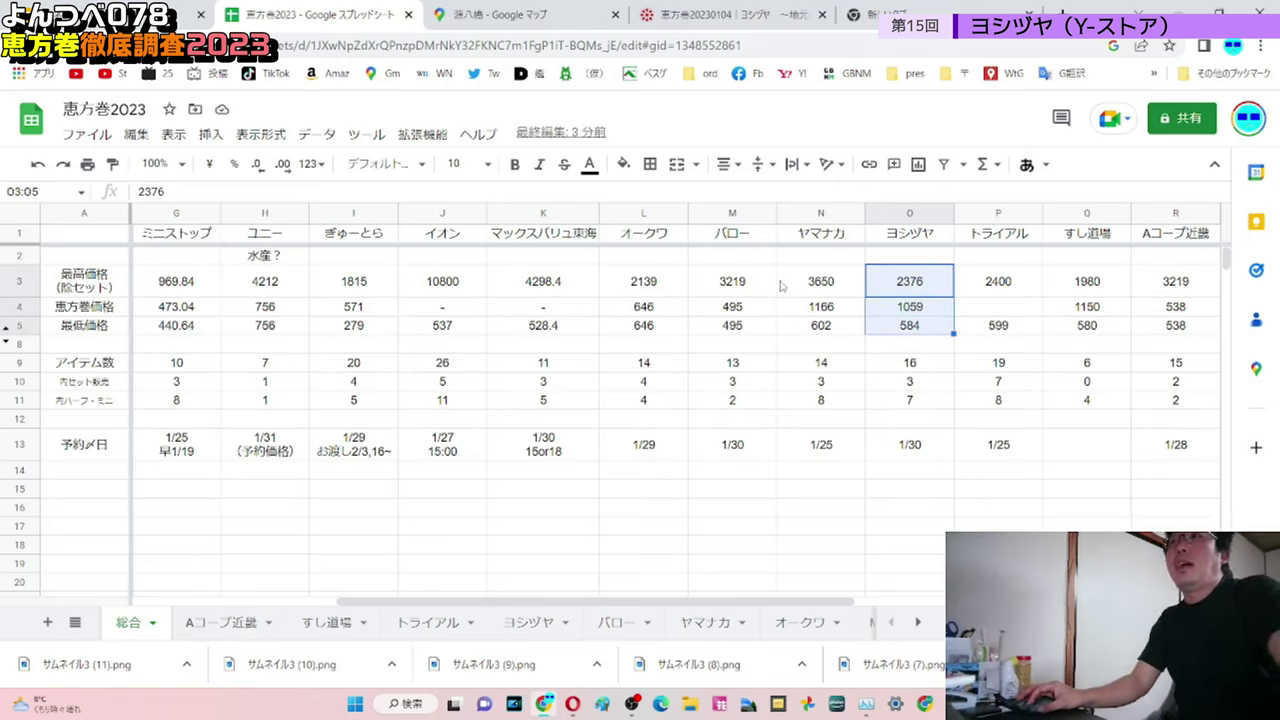
Step: Compare ヨシヅヤ's highest, ehomaki and lowest prices with those of ヤマナカ and バロー
drag(830, 286, 757, 331)
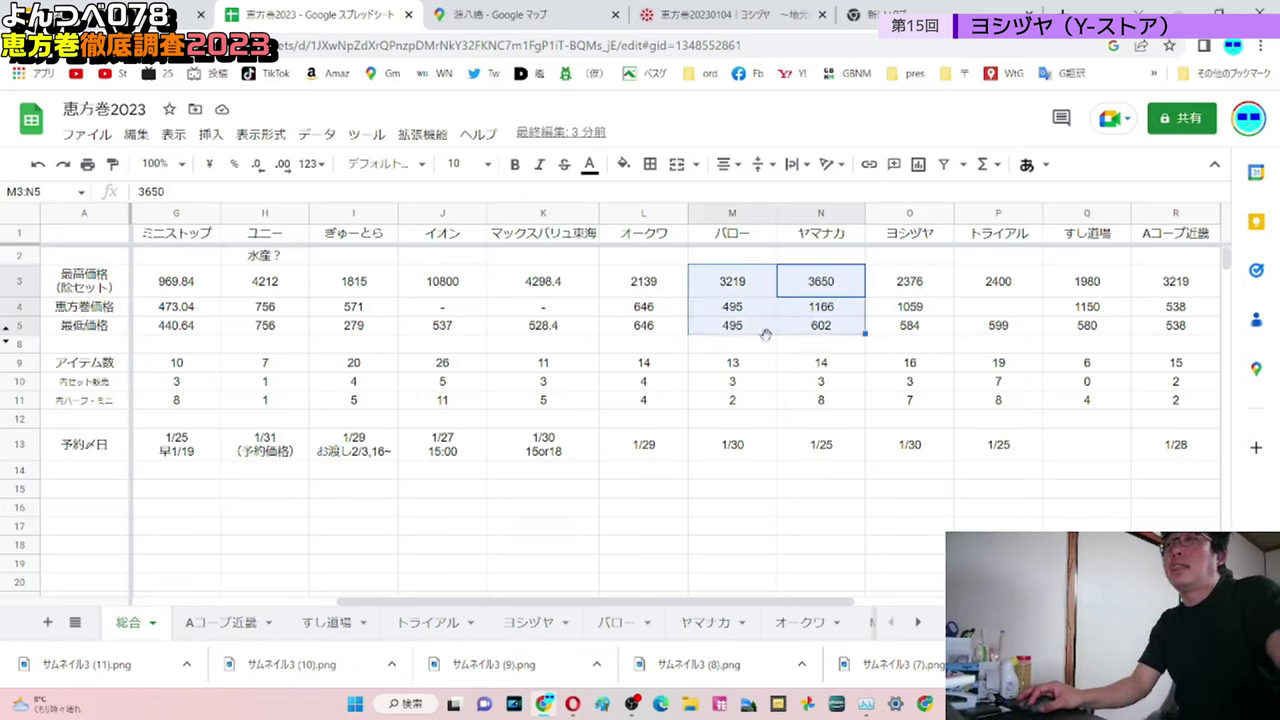
click(829, 409)
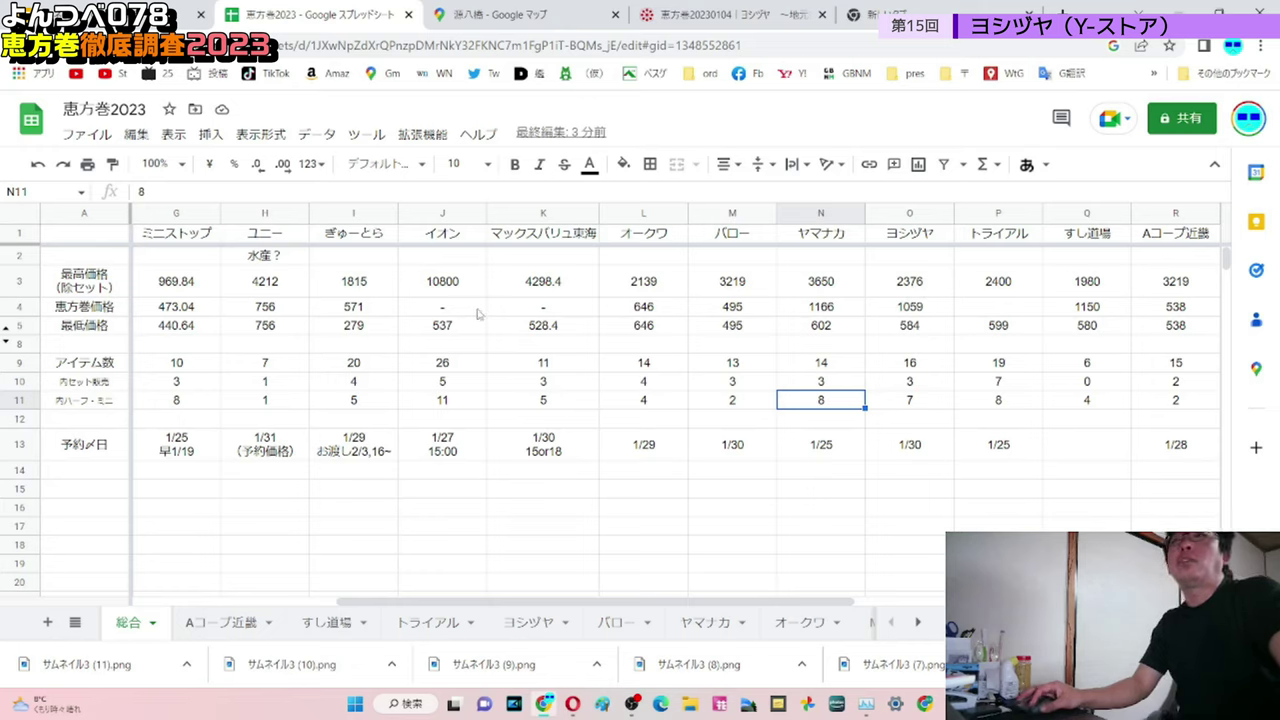
click(836, 289)
drag(890, 287, 888, 337)
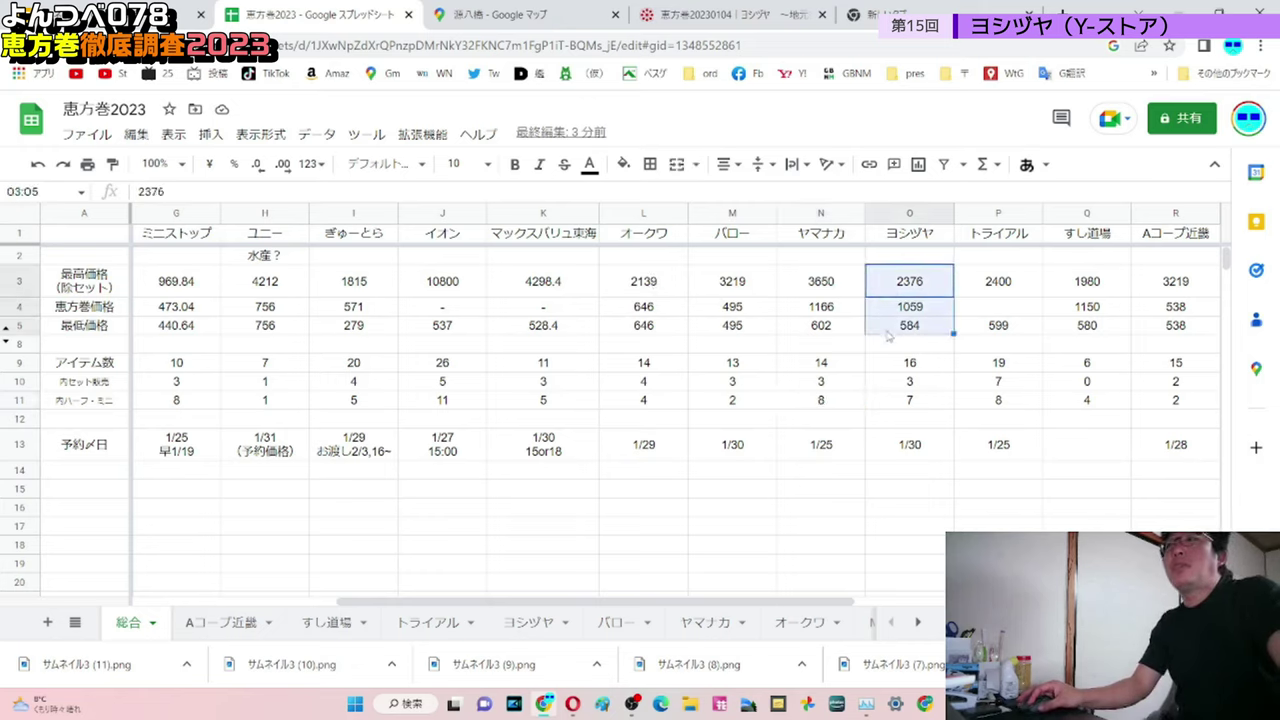
click(888, 332)
drag(831, 221, 900, 212)
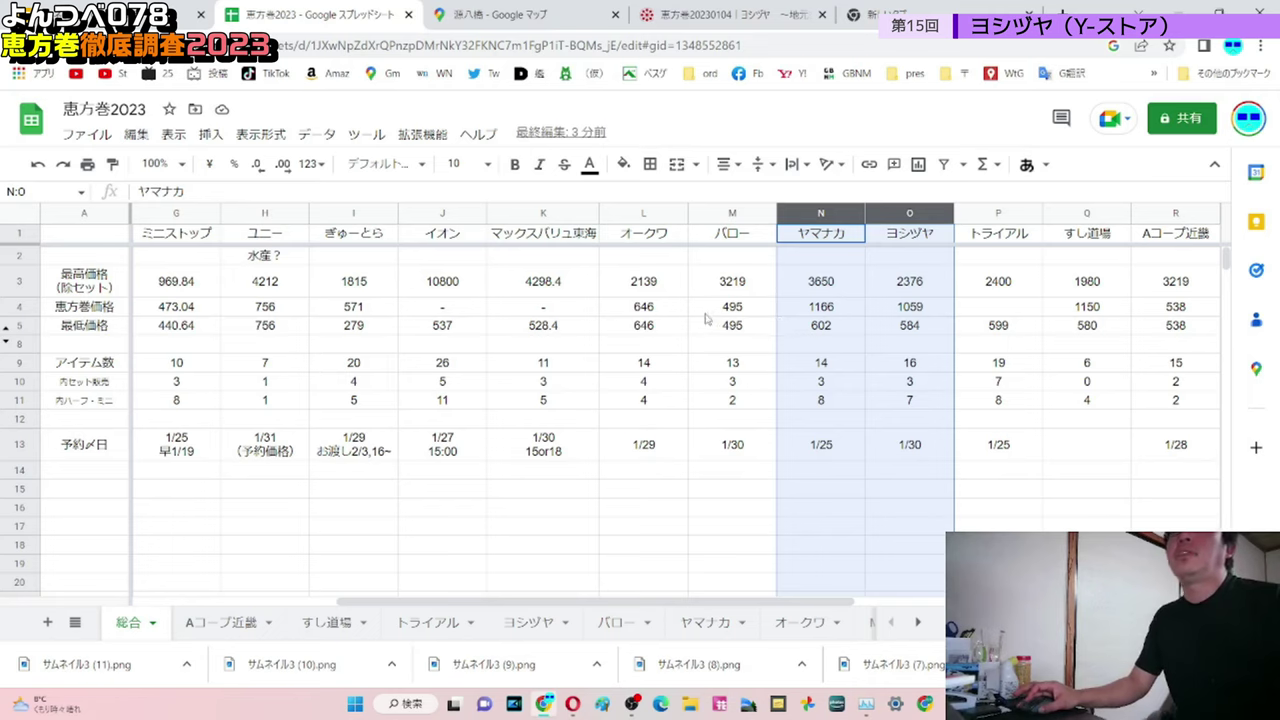
Step: Compare the 恵方巻価格 entries of バロー, オークワ, ぎゅーとら, ユニー and ミニストップ
click(735, 311)
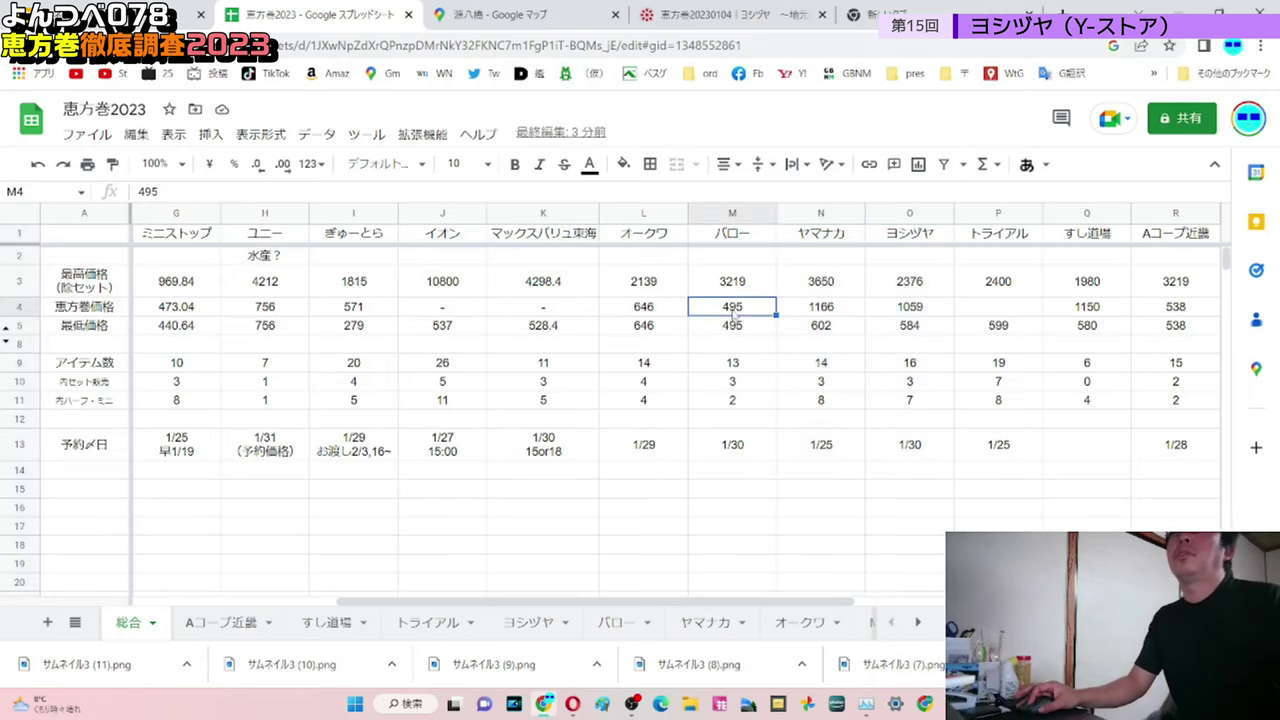
click(659, 312)
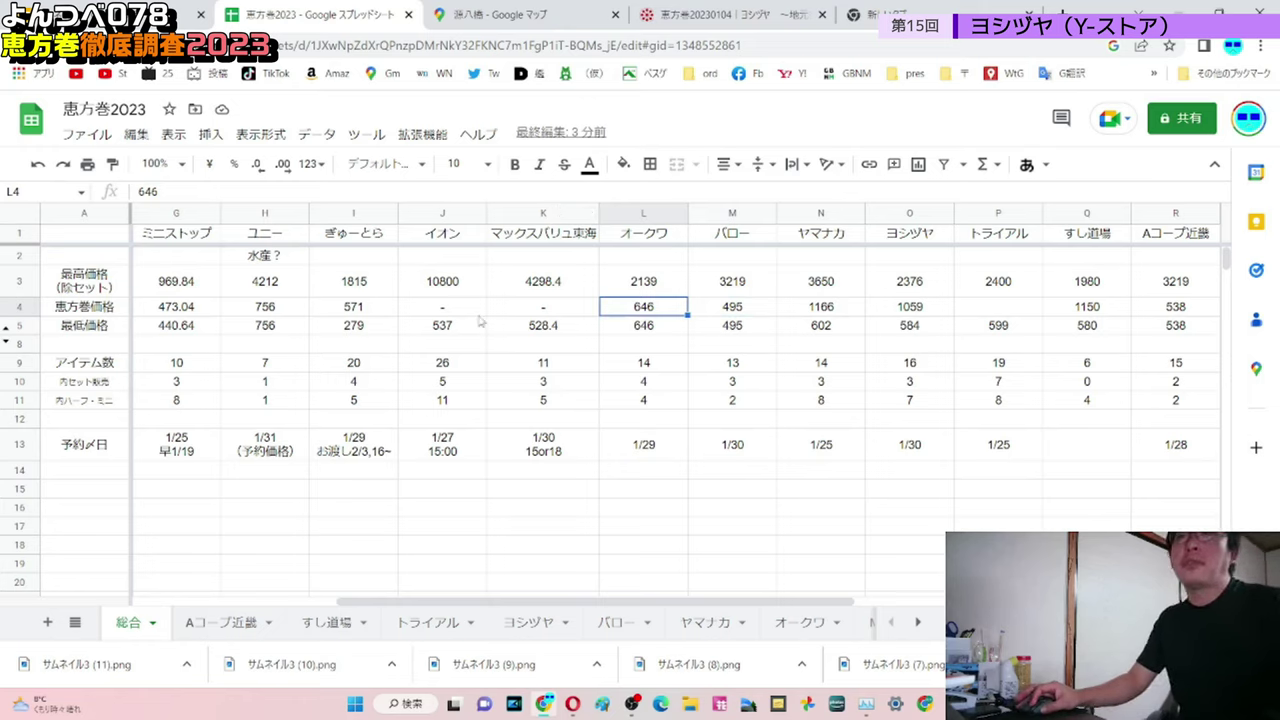
click(377, 312)
shift+click(370, 328)
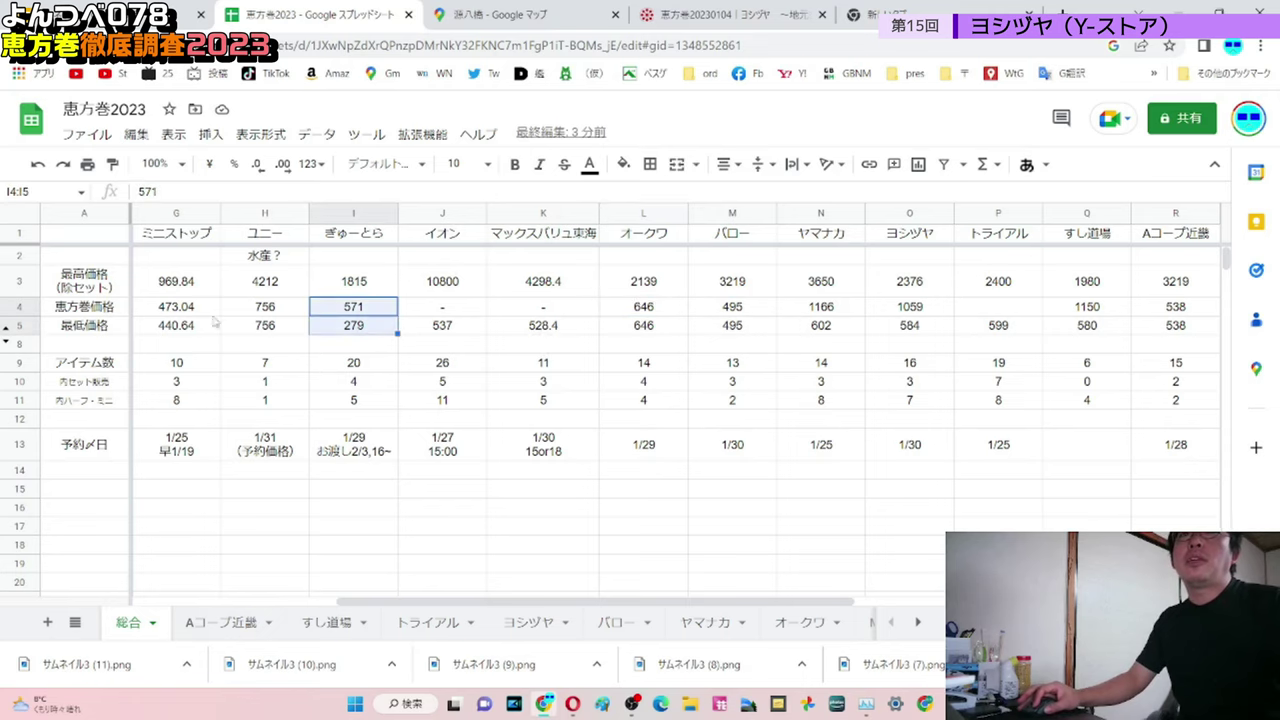
drag(265, 311, 192, 311)
drag(115, 313, 435, 311)
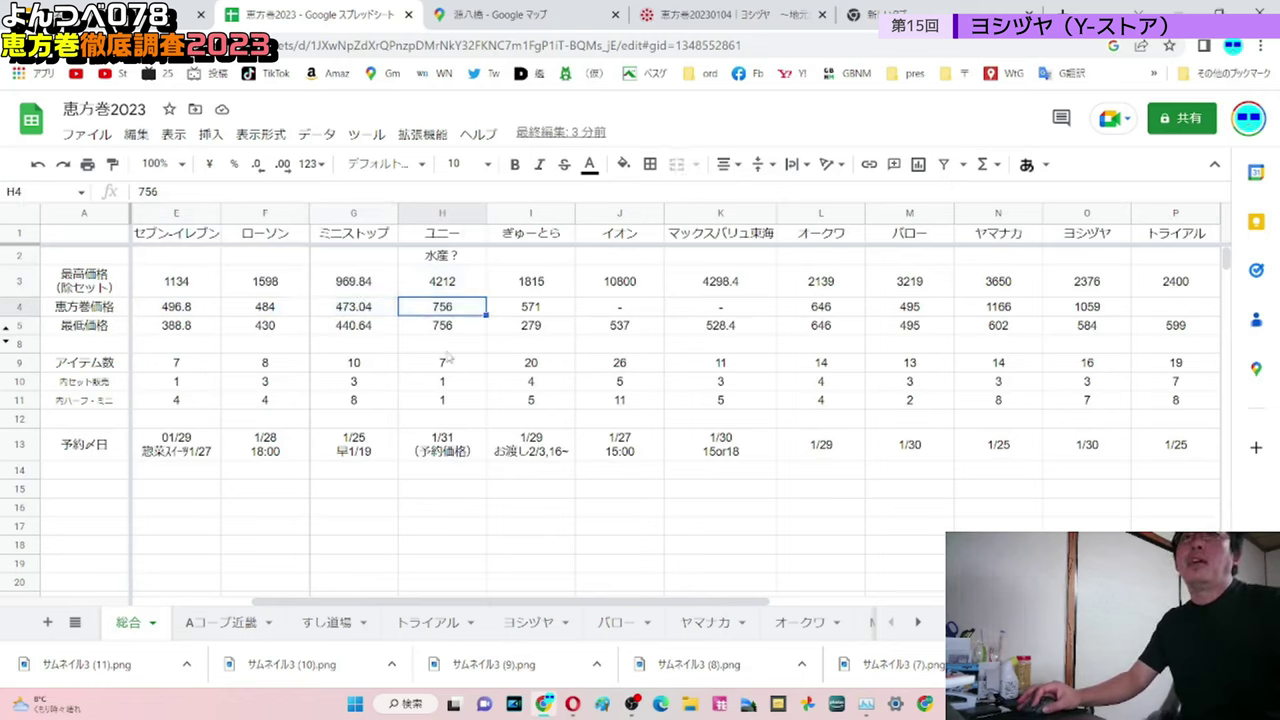
Step: Examine the ユニー column and ぎゅーとら's figures from the highest price down to the reservation deadline
click(442, 215)
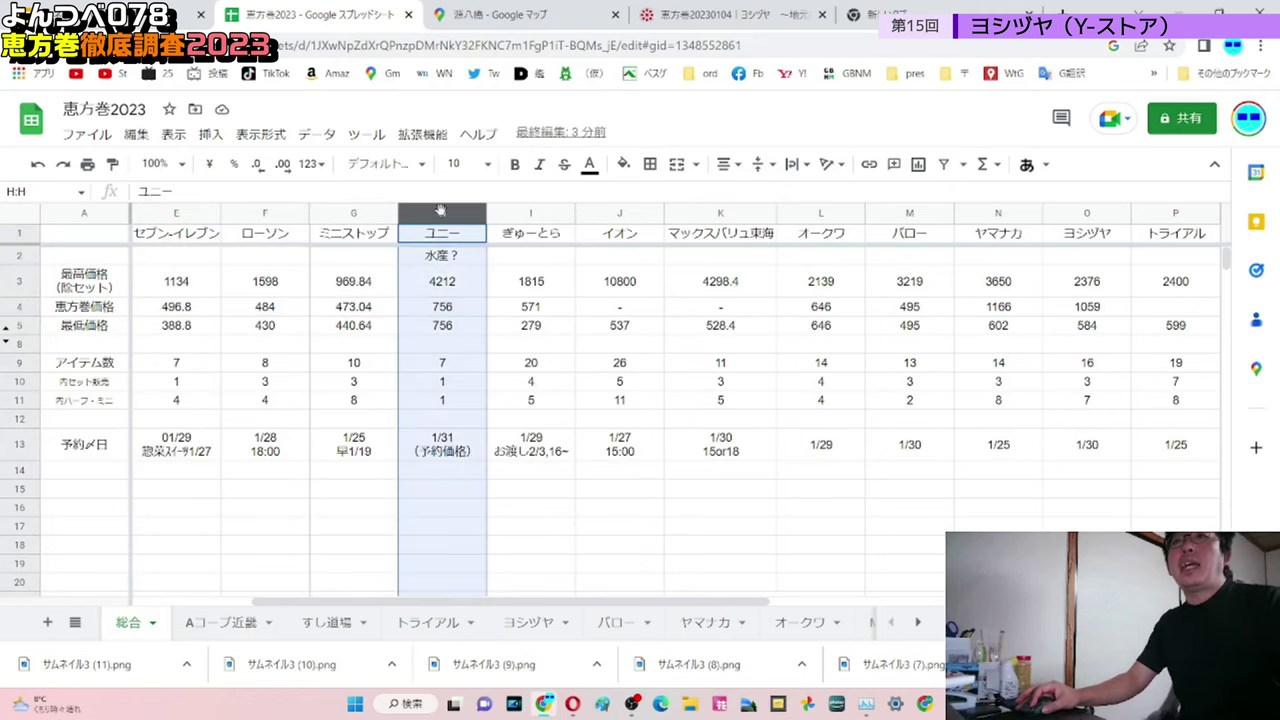
click(536, 281)
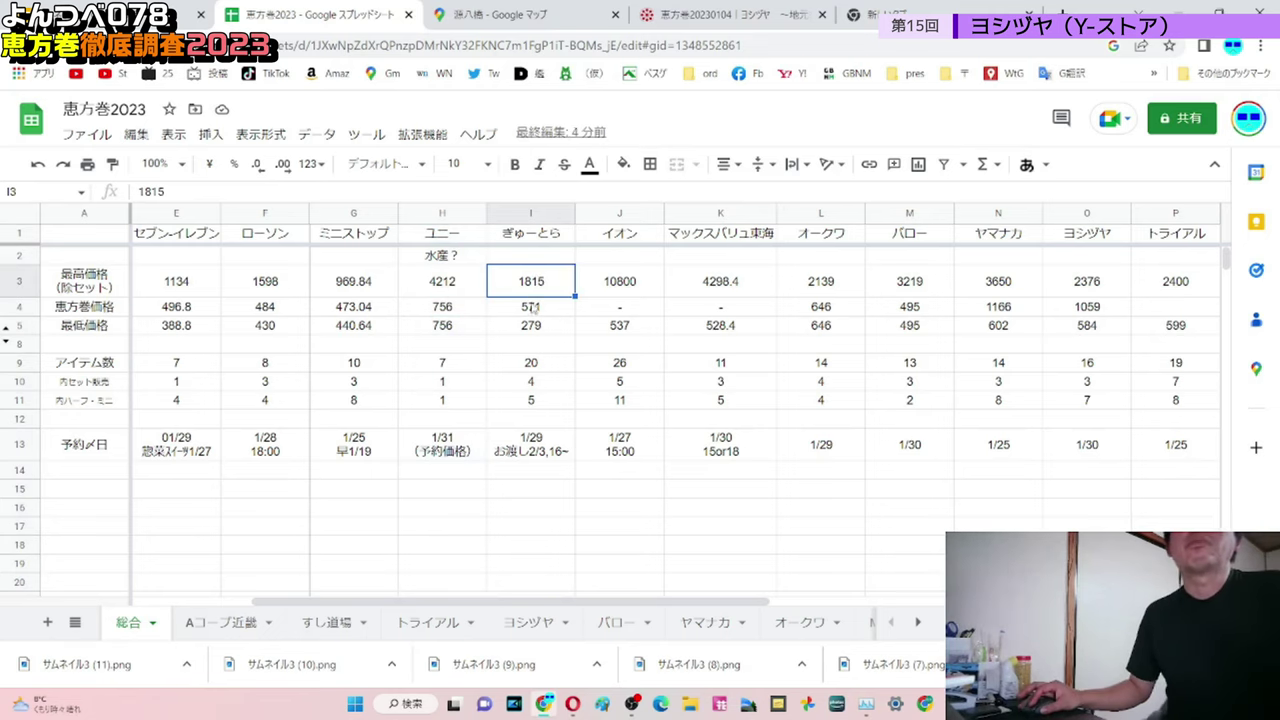
drag(536, 292, 520, 496)
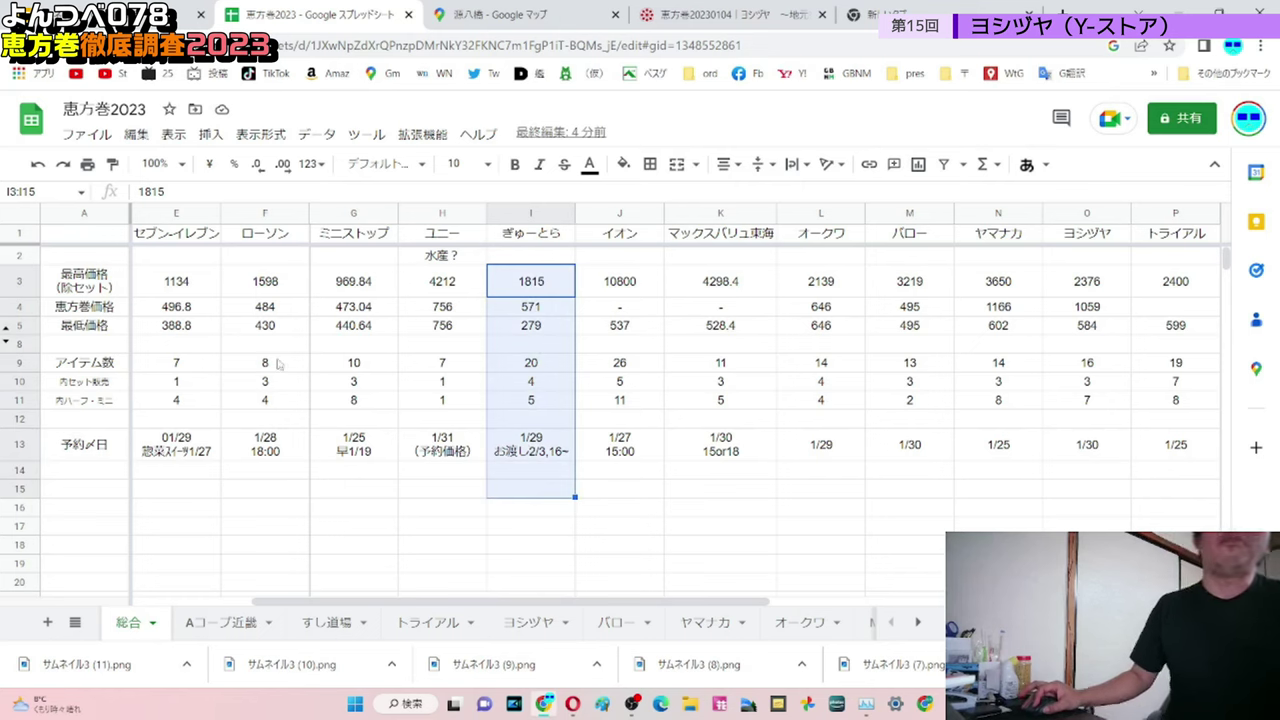
Step: Compare the figures of the stores from 一号舘 to バロー with ヨシヅヤ's lowest price on the 総合 sheet
drag(240, 290, 713, 378)
click(733, 387)
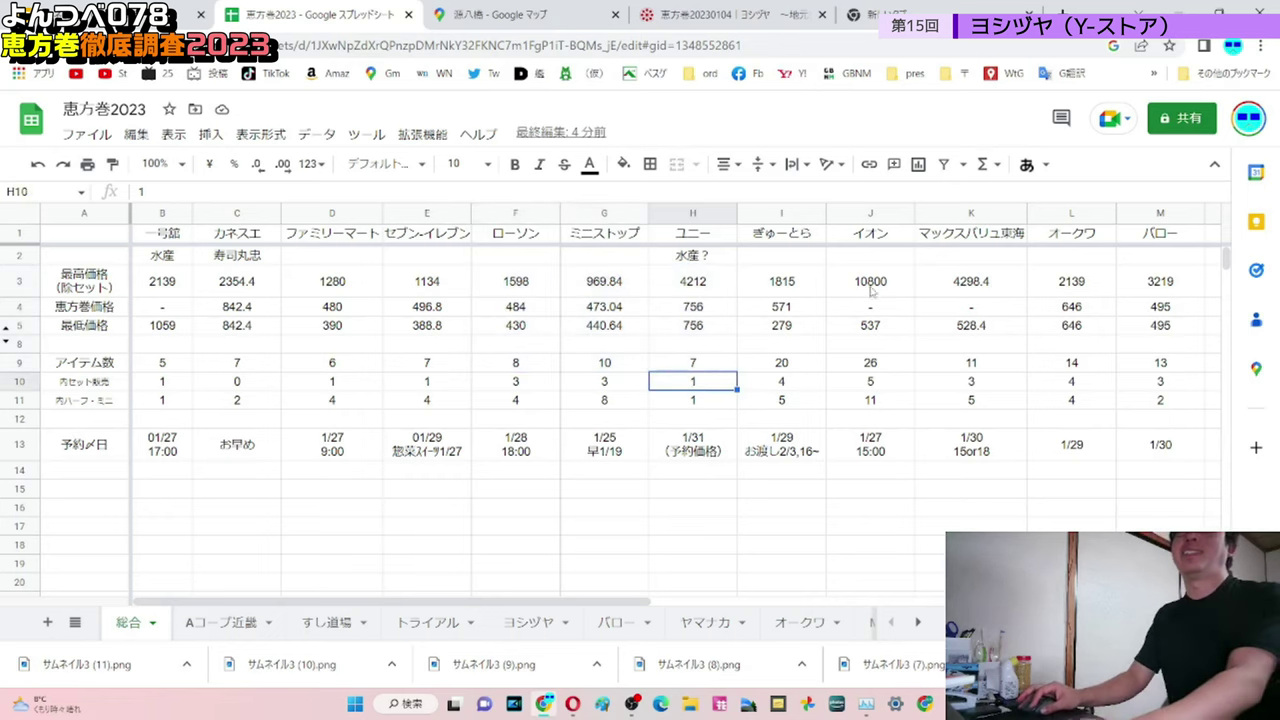
click(1131, 333)
key(Right)
key(Right)
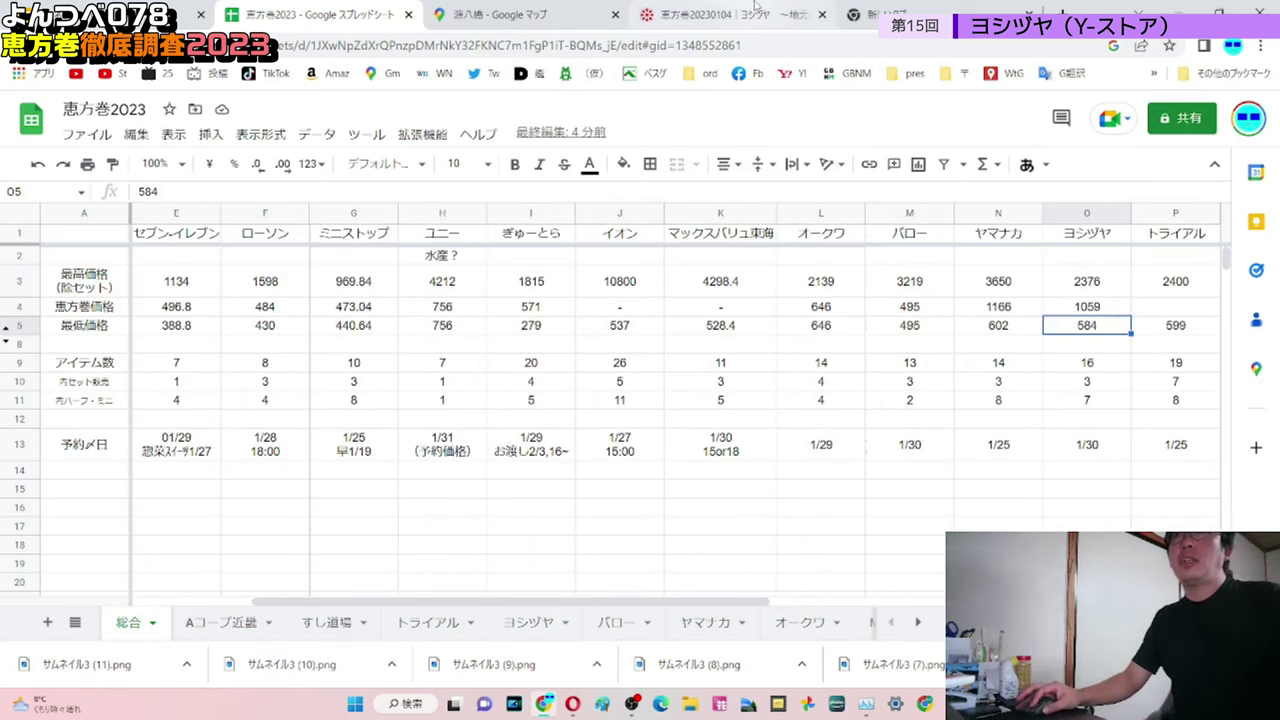
Step: Switch to ヨシヅヤ's ehomaki web page and review the prices of 本まぐろ中トロ入り太巻, the 穴子 roll and 幸福セット
click(755, 8)
scroll(660, 335, up, 10)
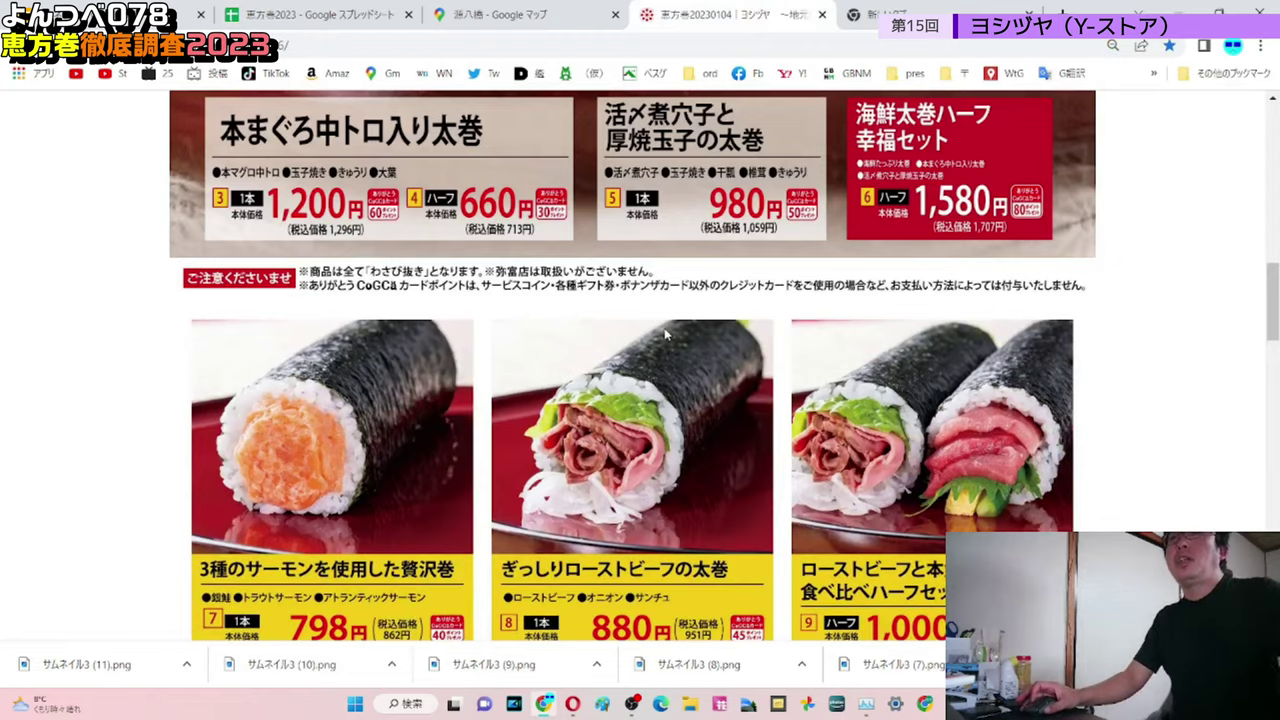
scroll(665, 333, up, 5)
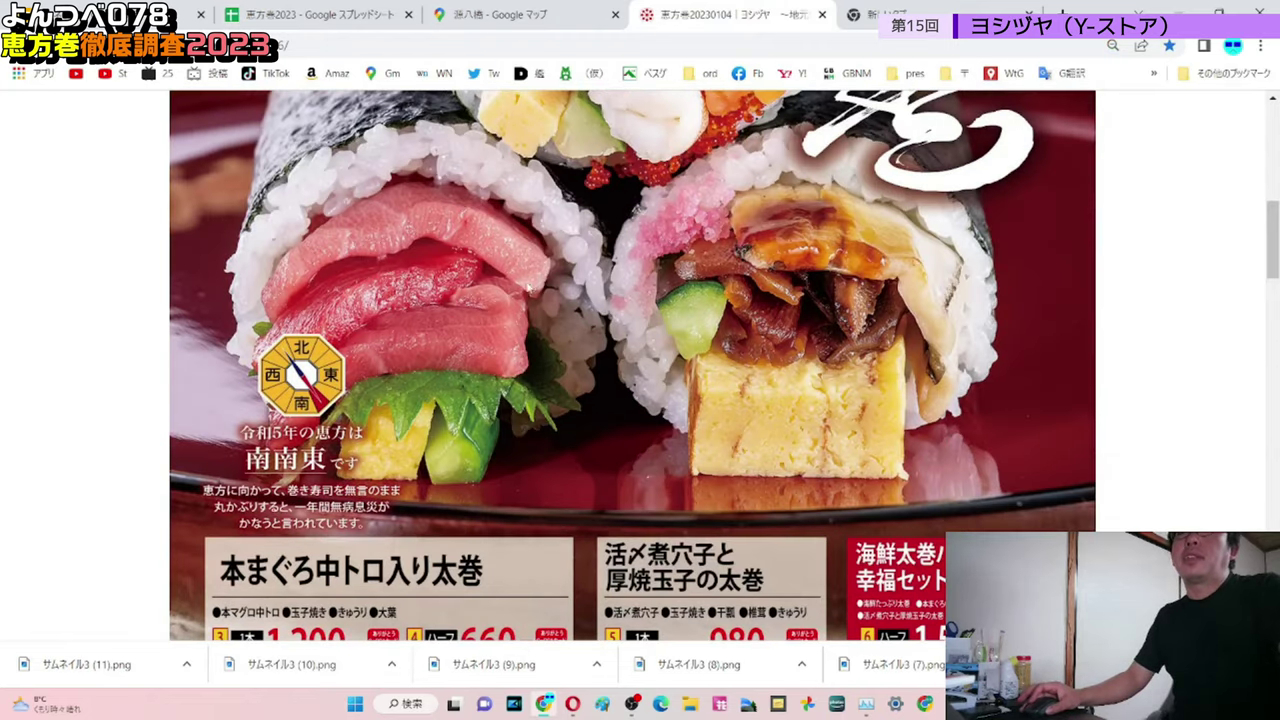
scroll(467, 232, up, 2)
scroll(508, 447, down, 2)
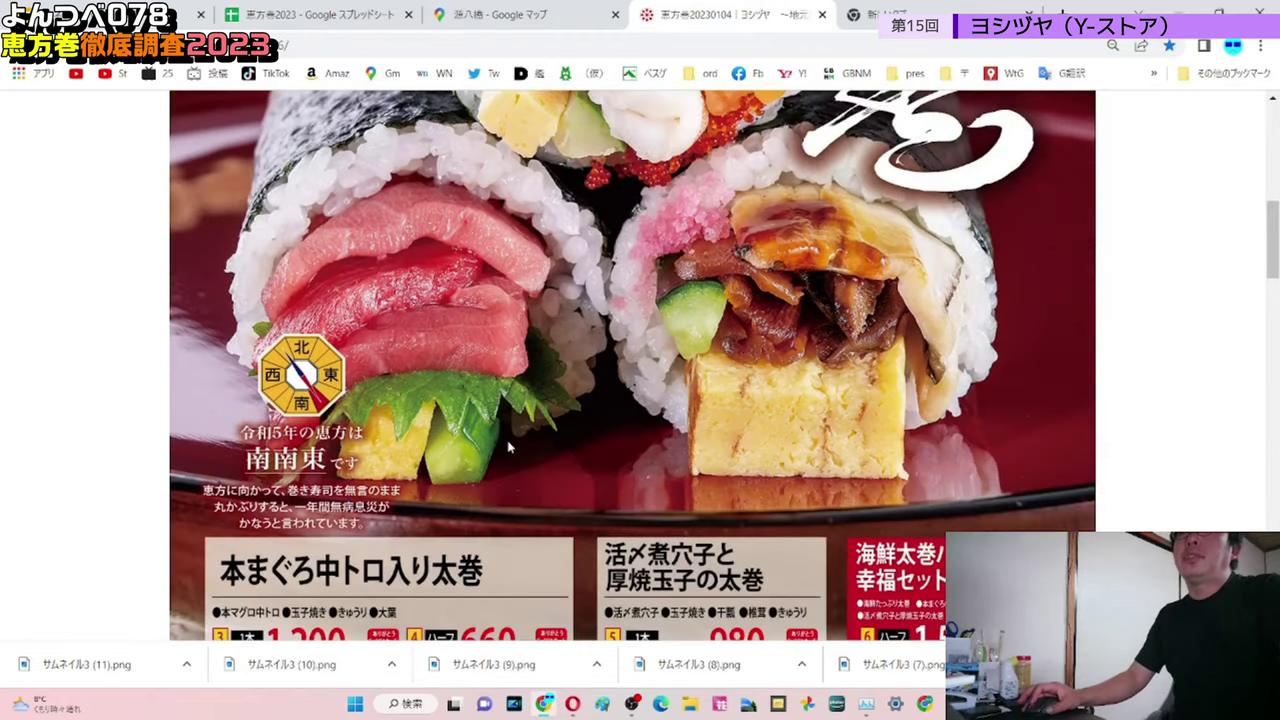
scroll(702, 349, down, 2)
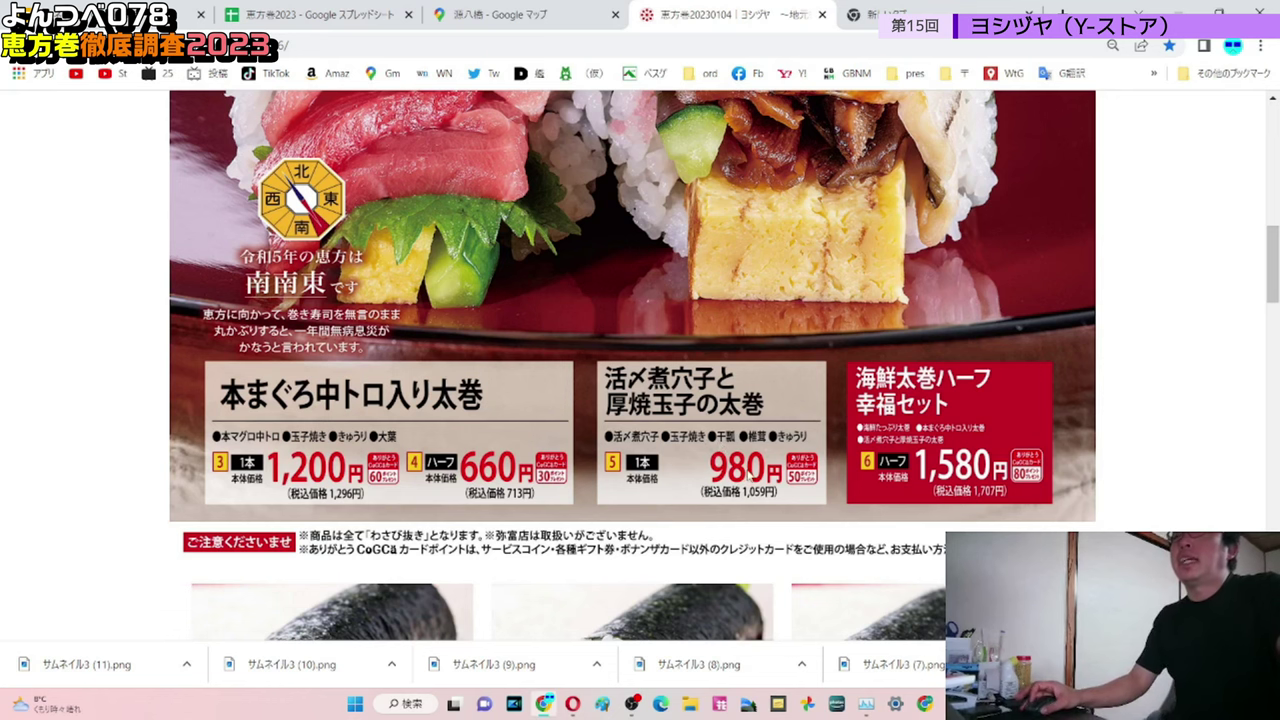
Step: Compare the whole and half prices of ヨシヅヤ's first featured roll with those of the tuna and 穴子 rolls
scroll(748, 474, up, 5)
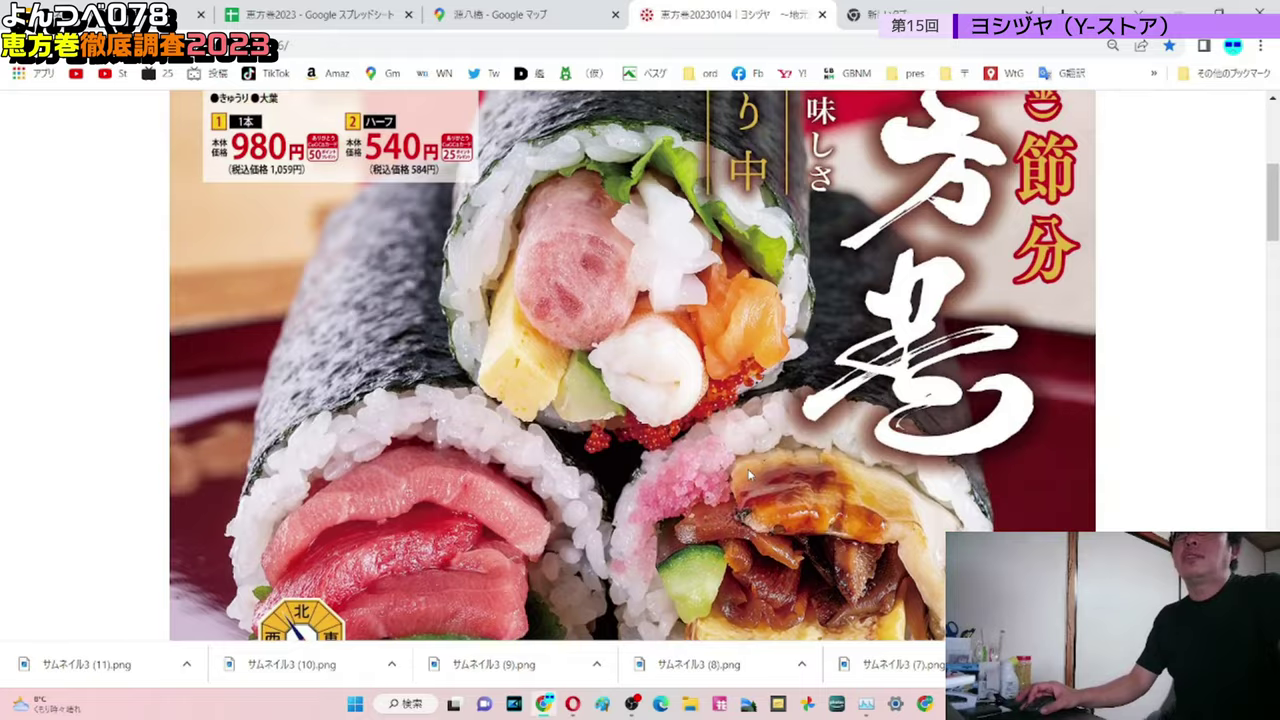
scroll(750, 474, down, 5)
scroll(750, 474, up, 5)
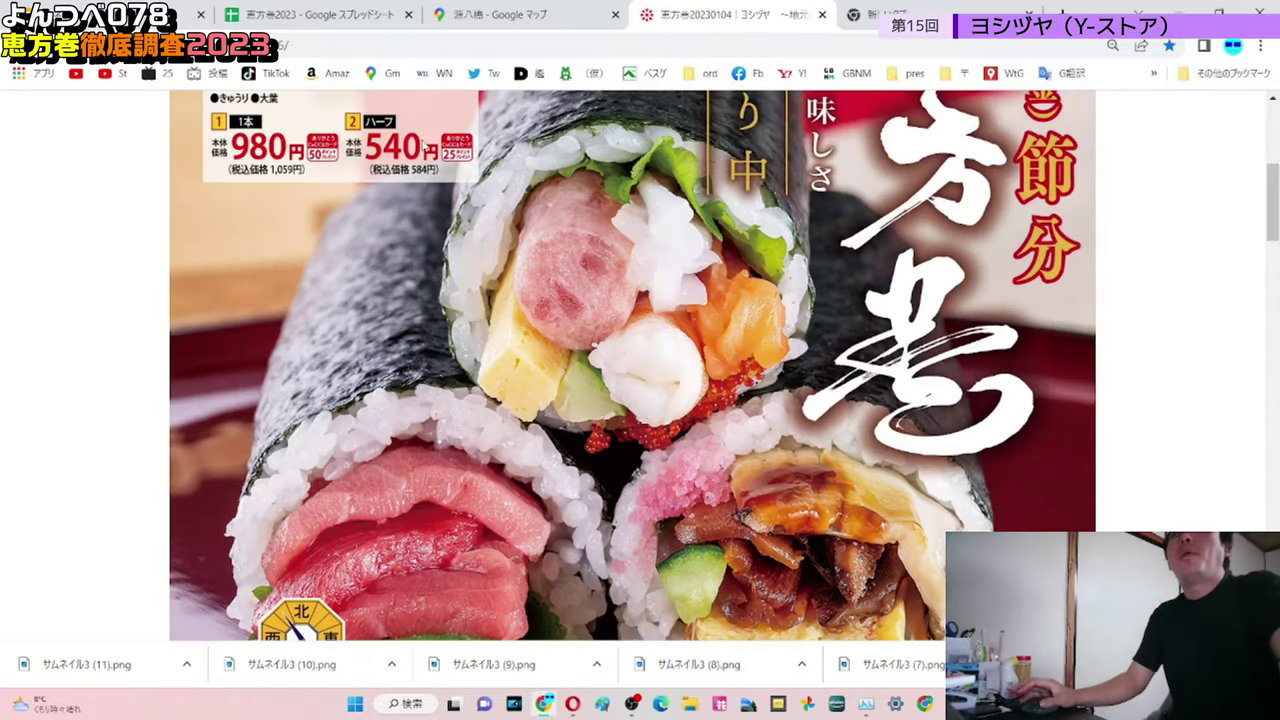
scroll(512, 216, down, 3)
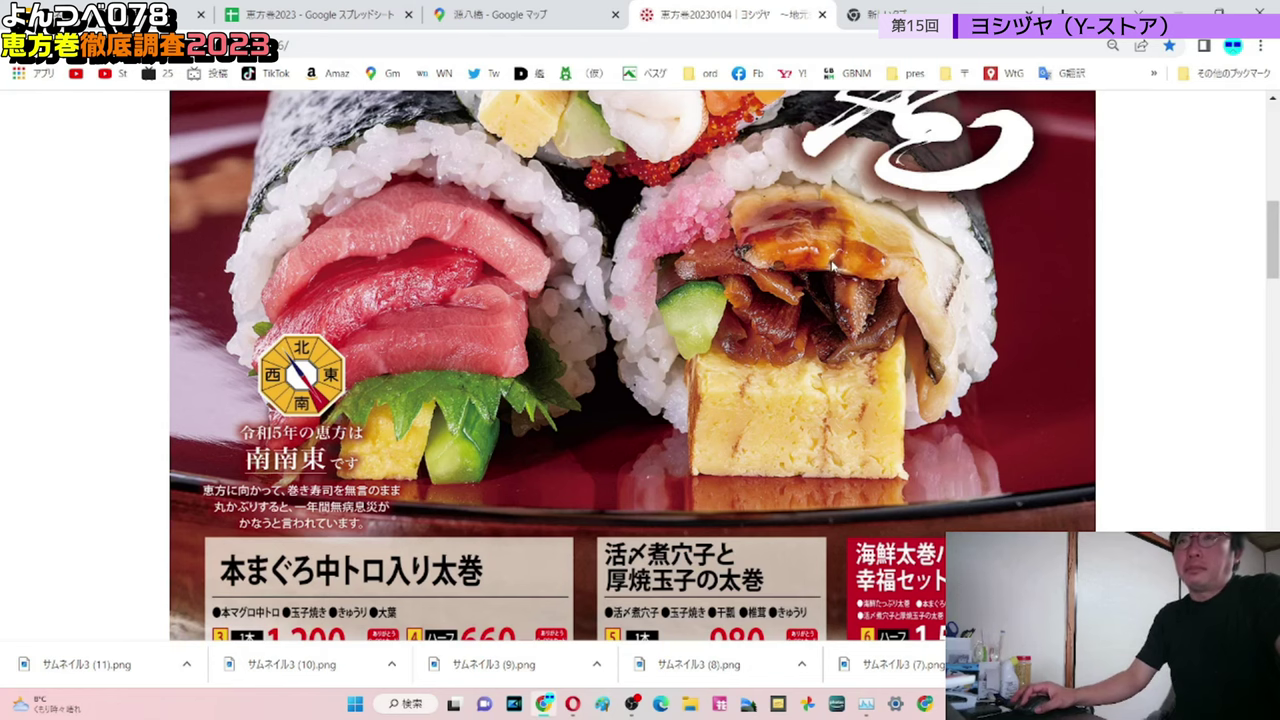
scroll(834, 258, down, 3)
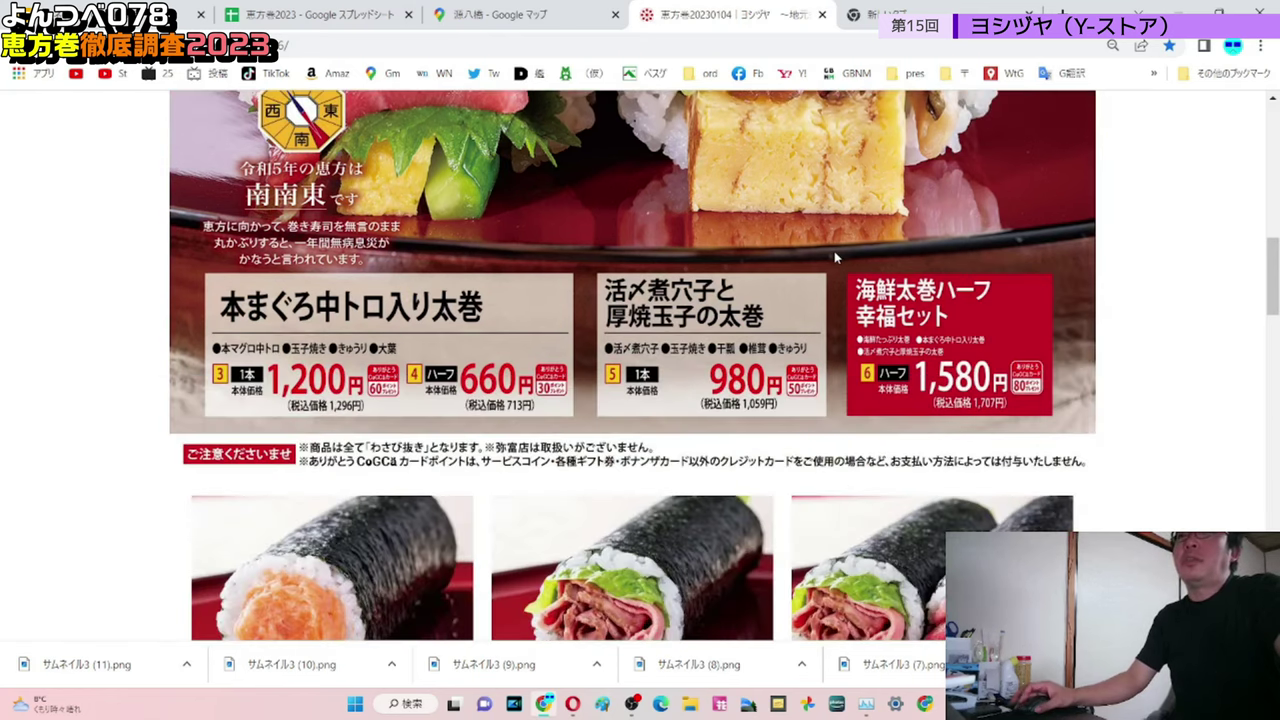